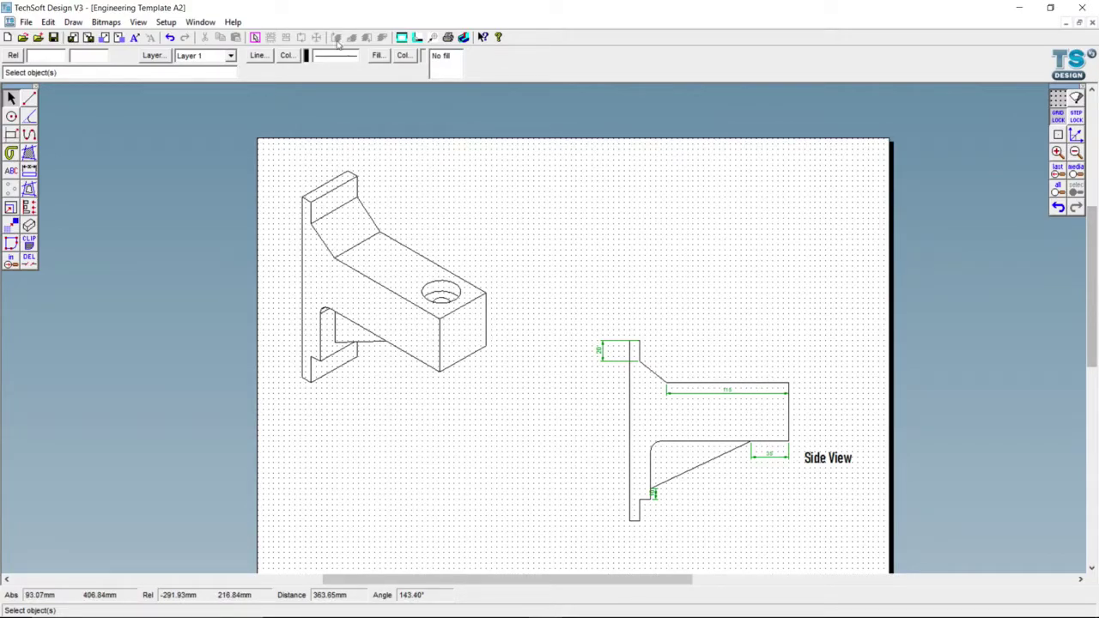
# Examine the plan, front and side views in the cctVBrackeT Aim B drawing and return to Engineering Template A2
pyautogui.click(200, 21)
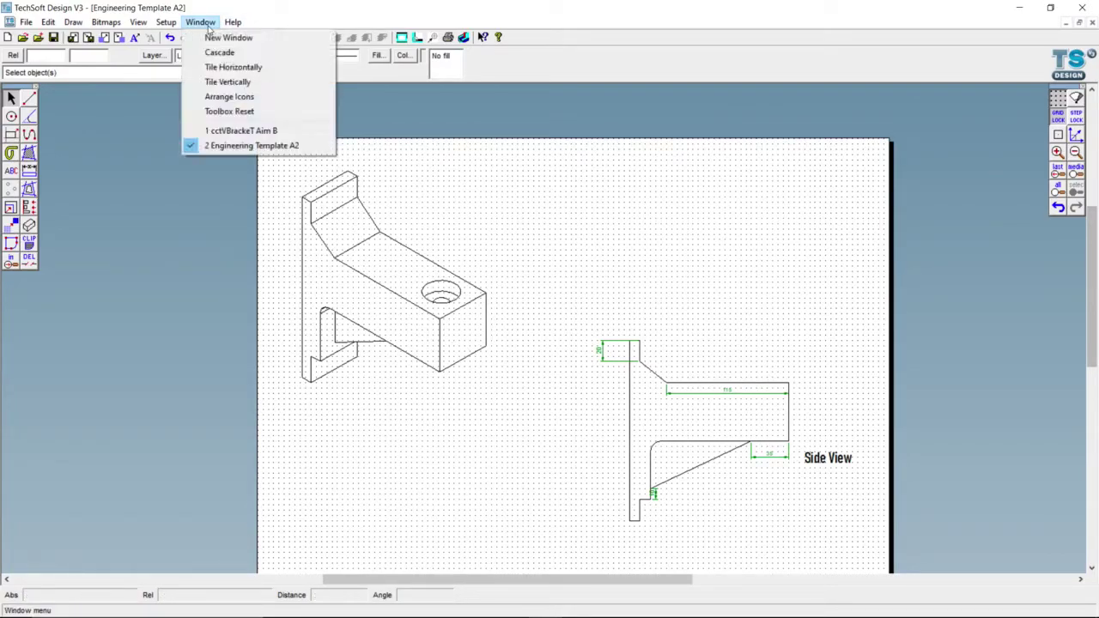
pyautogui.click(236, 131)
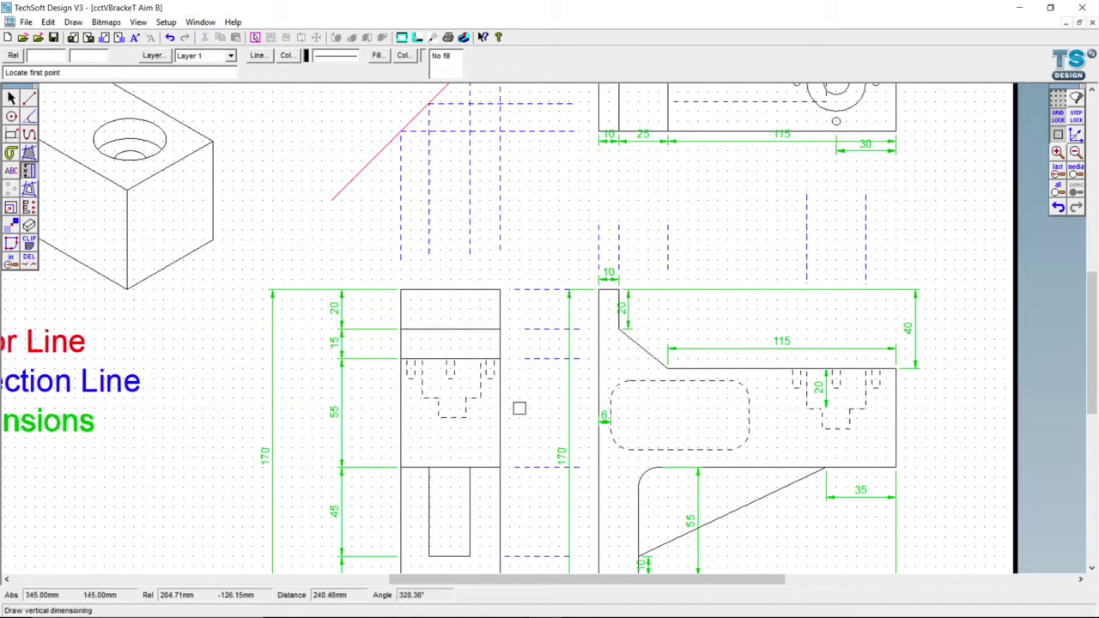
pyautogui.scroll(1, 440, 408)
pyautogui.scroll(-1, 440, 409)
pyautogui.scroll(-2, 441, 405)
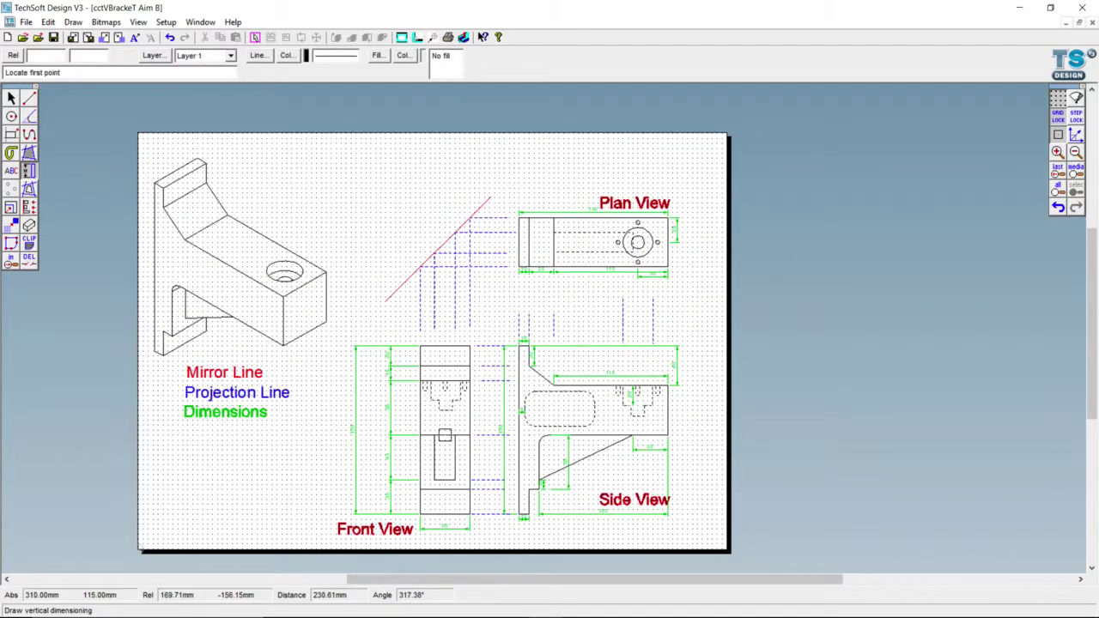
pyautogui.scroll(1, 445, 436)
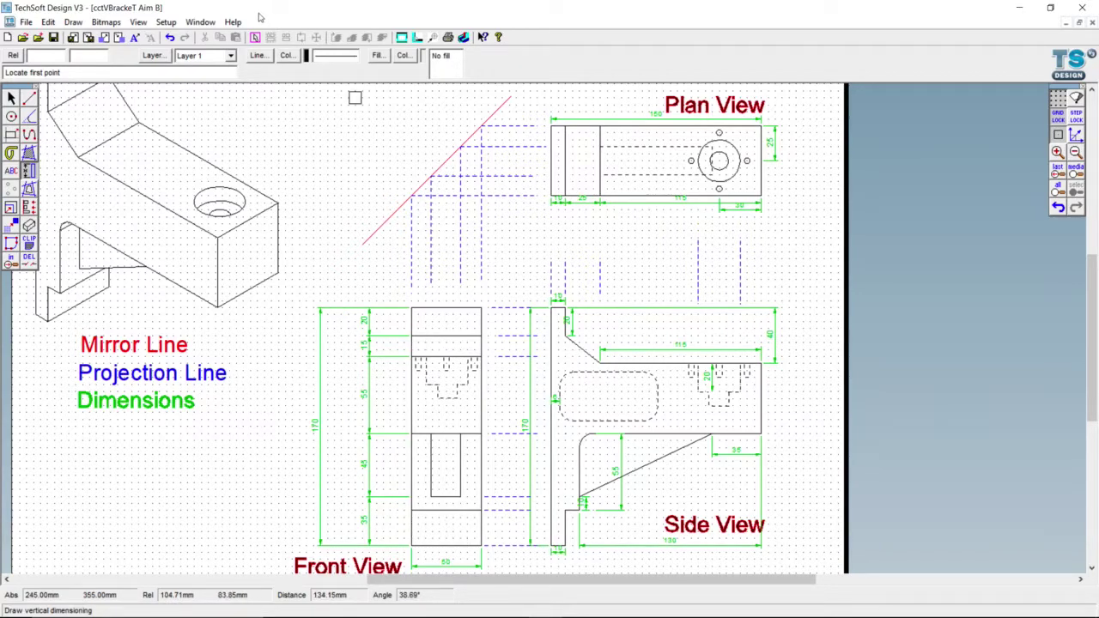
pyautogui.click(213, 24)
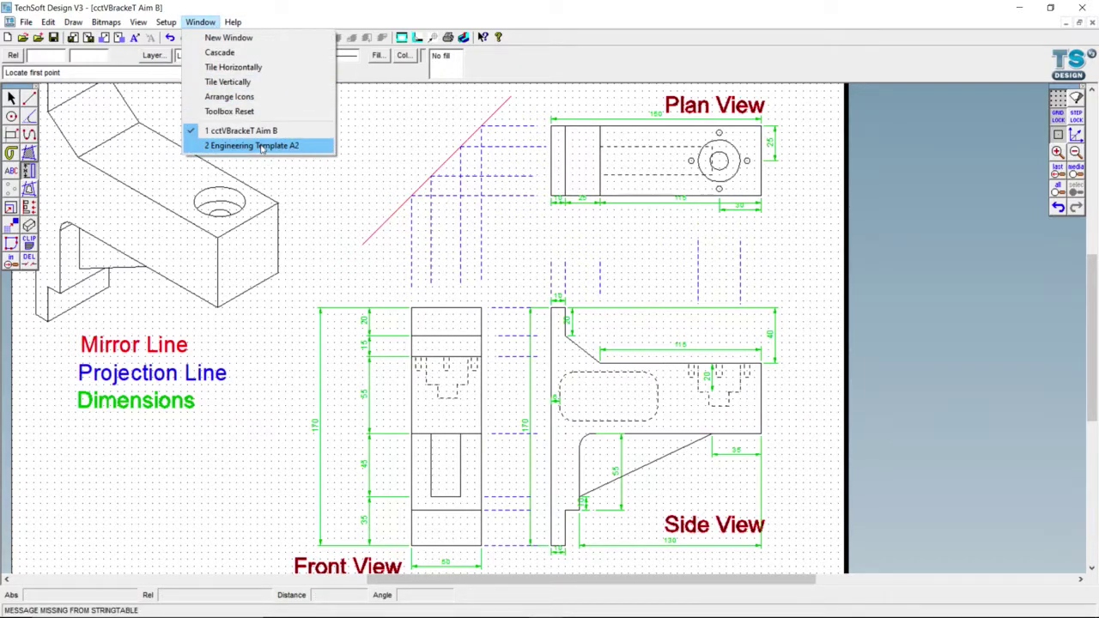
pyautogui.click(257, 146)
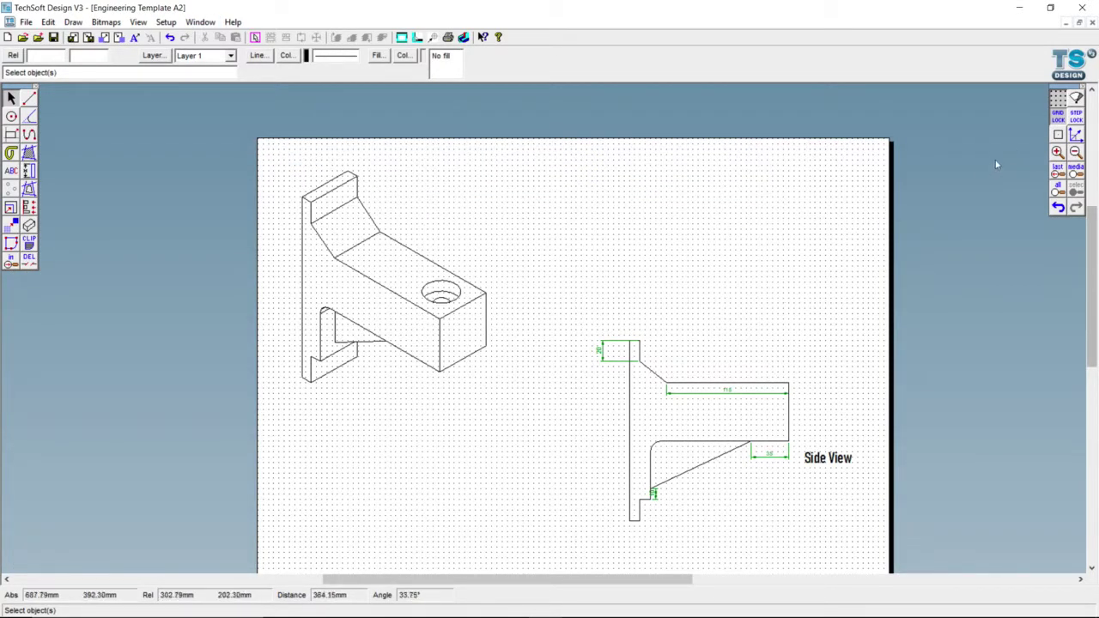
# Draw a rectangle 50 mm wide and 170 mm tall for the front view, between the isometric drawing and the side view
pyautogui.click(12, 134)
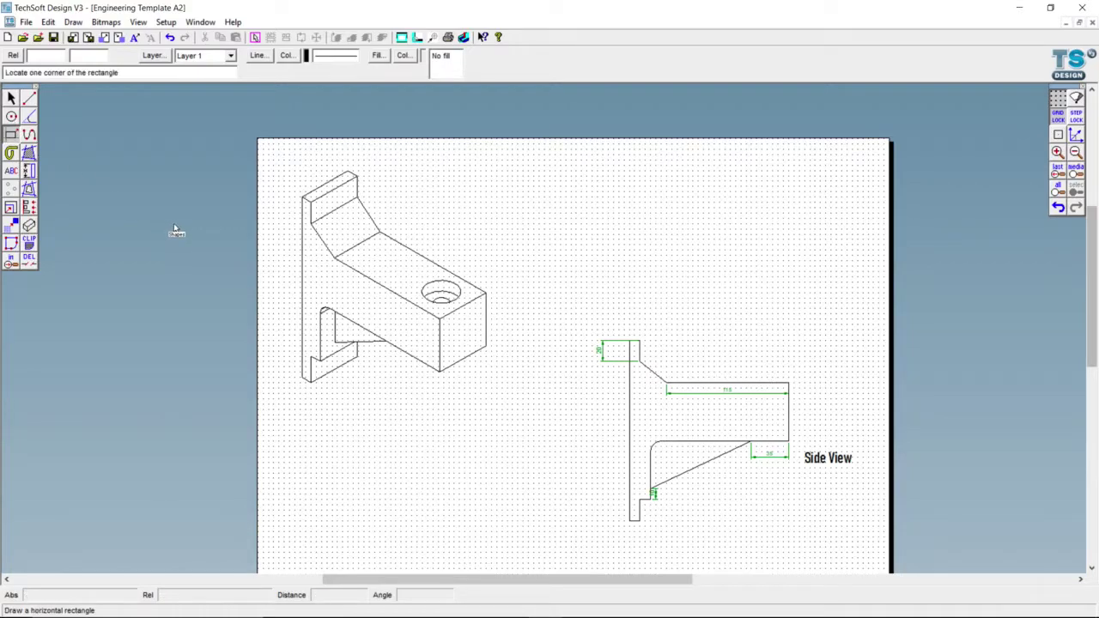
pyautogui.click(491, 403)
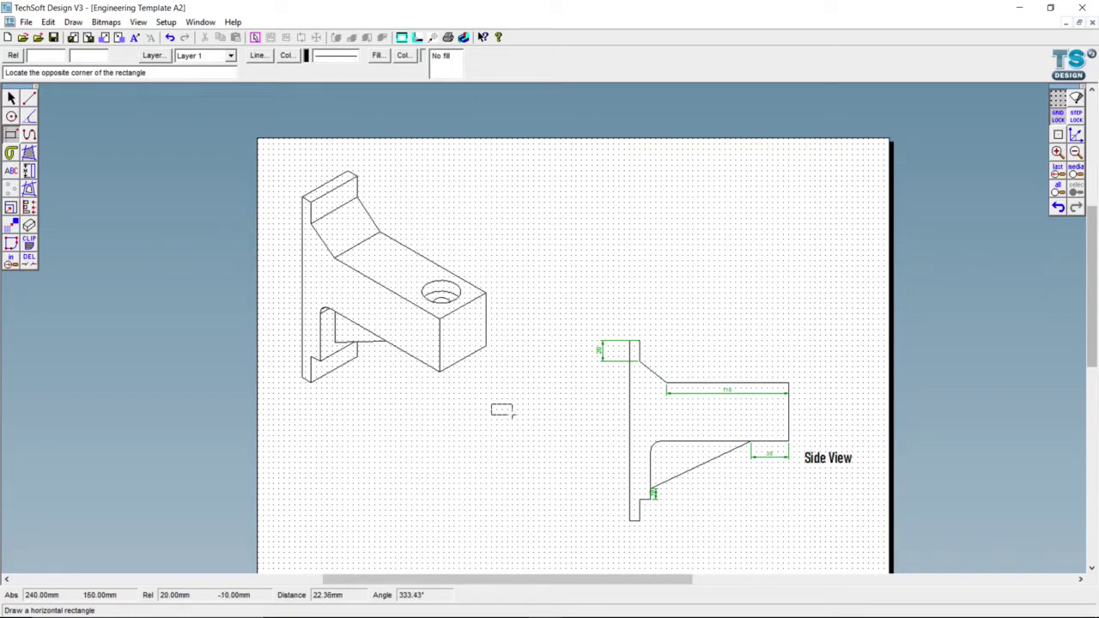
pyautogui.click(39, 56)
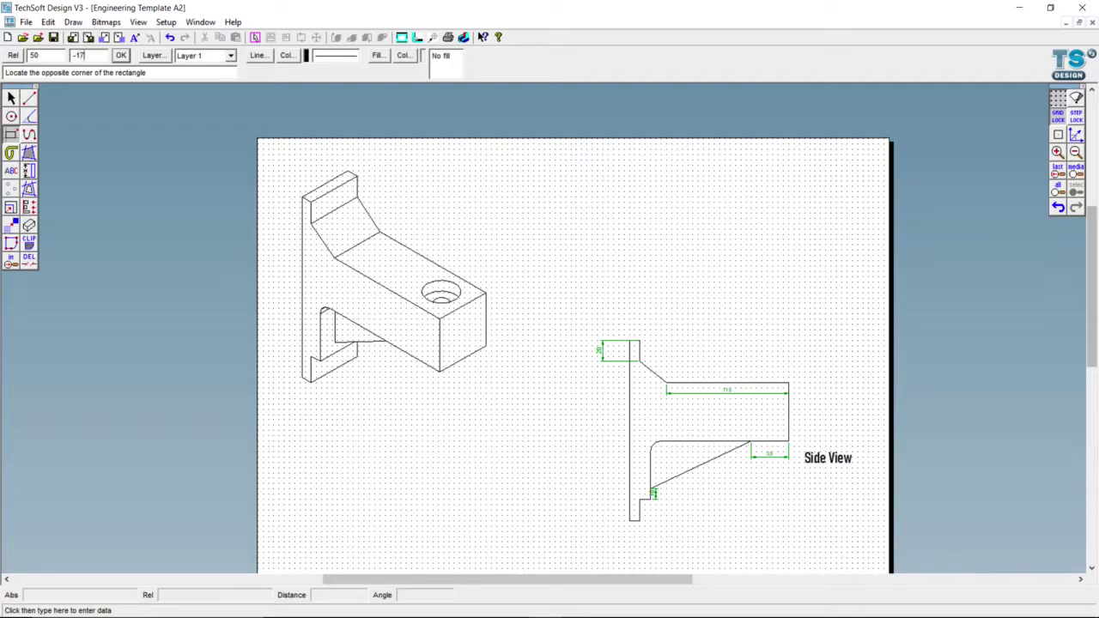
pyautogui.press('Return')
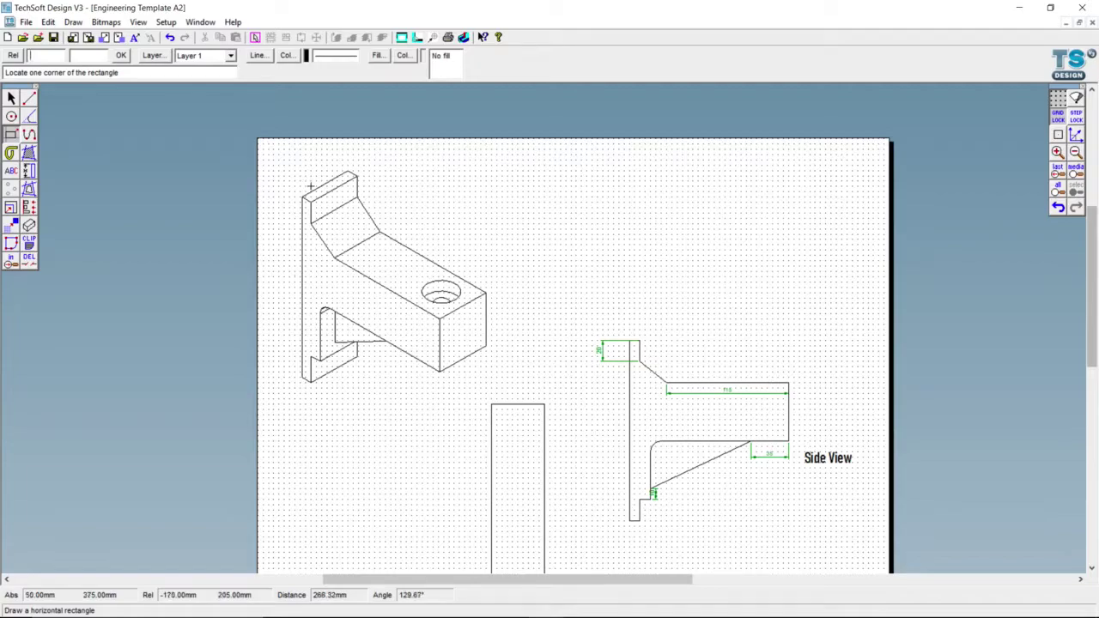
# Move the front-view rectangle about 25 mm right and 35 mm up so it sits clear of the sheet's bottom border
pyautogui.scroll(-1, 302, 194)
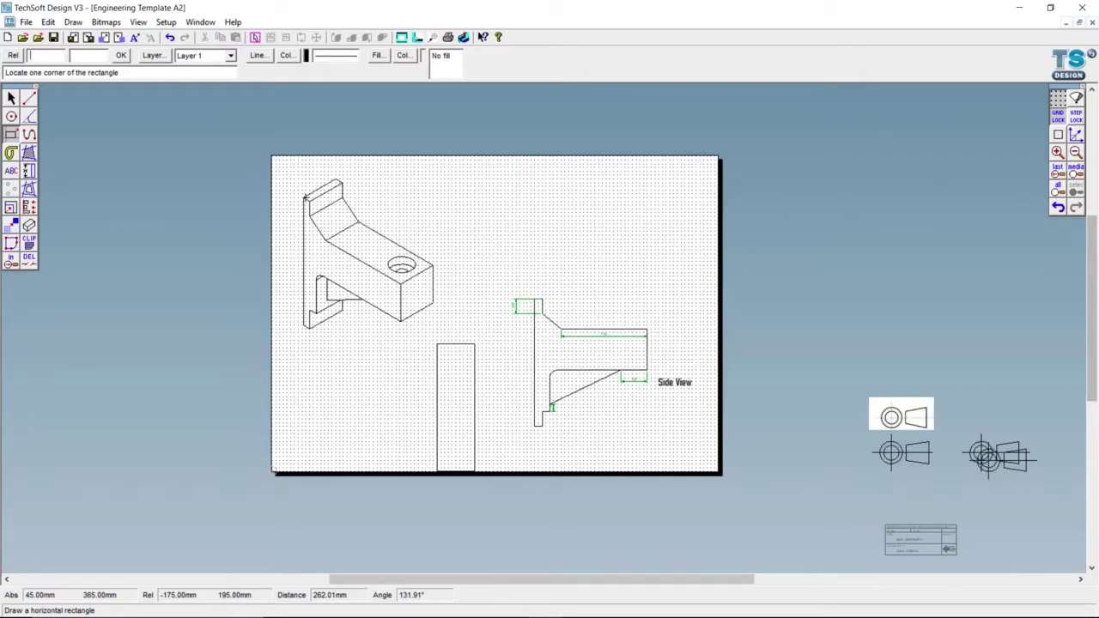
pyautogui.click(12, 97)
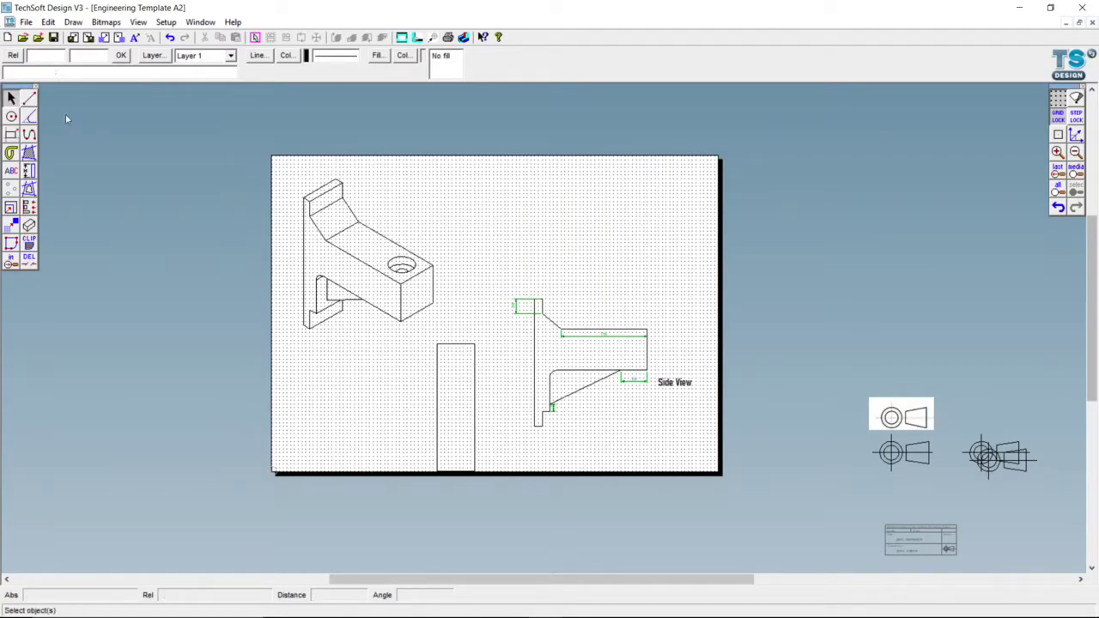
pyautogui.click(475, 358)
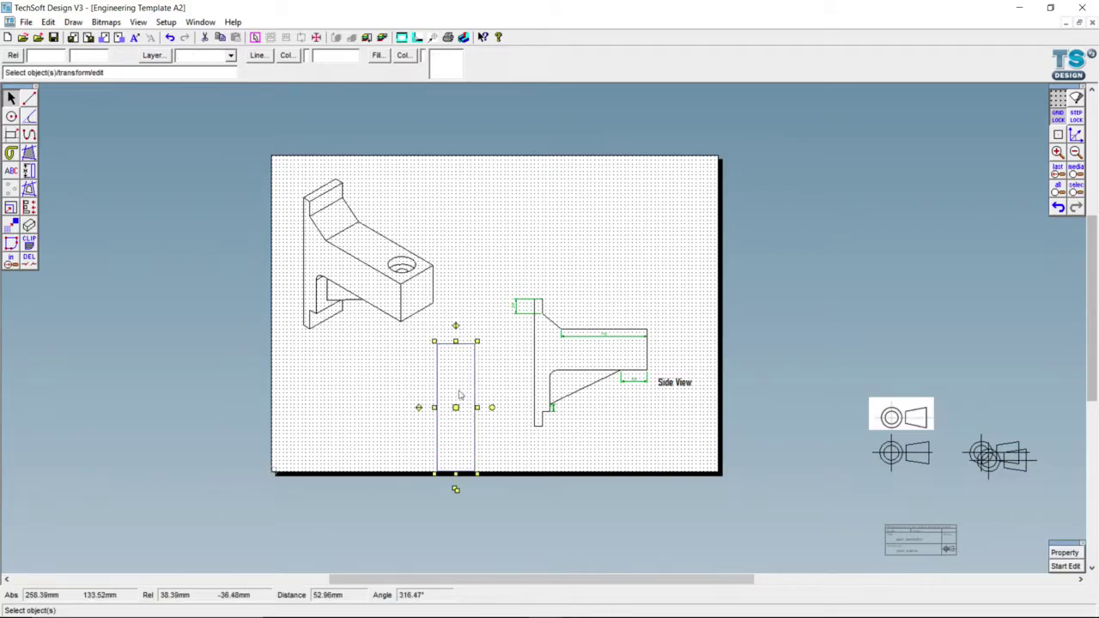
pyautogui.click(475, 379)
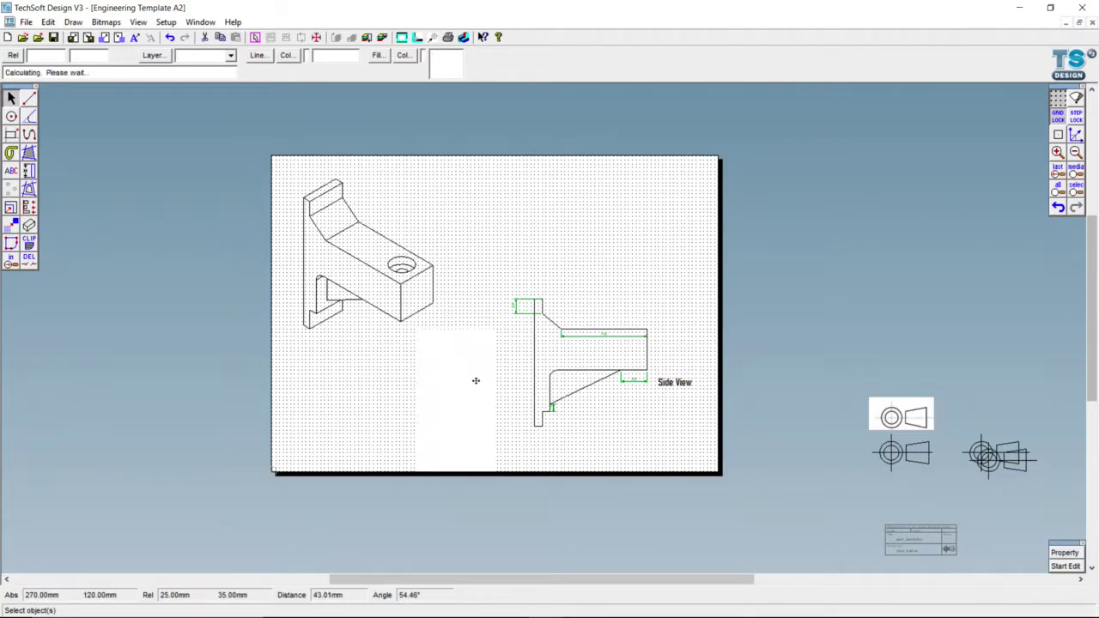
# Move the side view with its dimensions horizontally to the sheet's right border and place its Side View label below the bracket arm
pyautogui.moveTo(702, 430); pyautogui.dragTo(513, 278)
pyautogui.moveTo(603, 362); pyautogui.dragTo(668, 361)
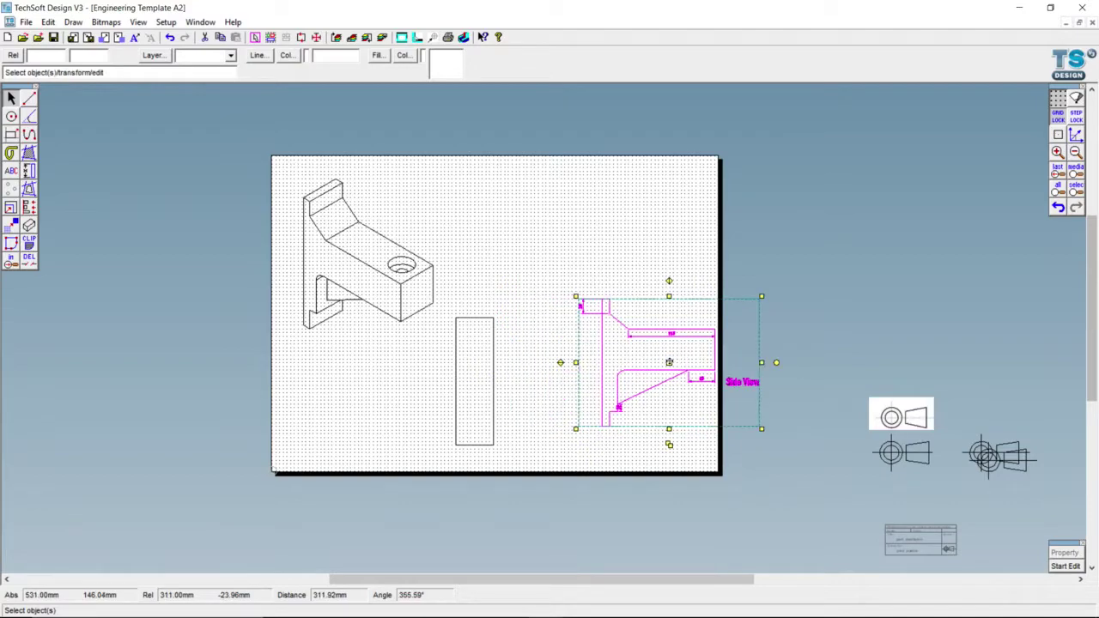
pyautogui.moveTo(788, 409); pyautogui.dragTo(674, 415)
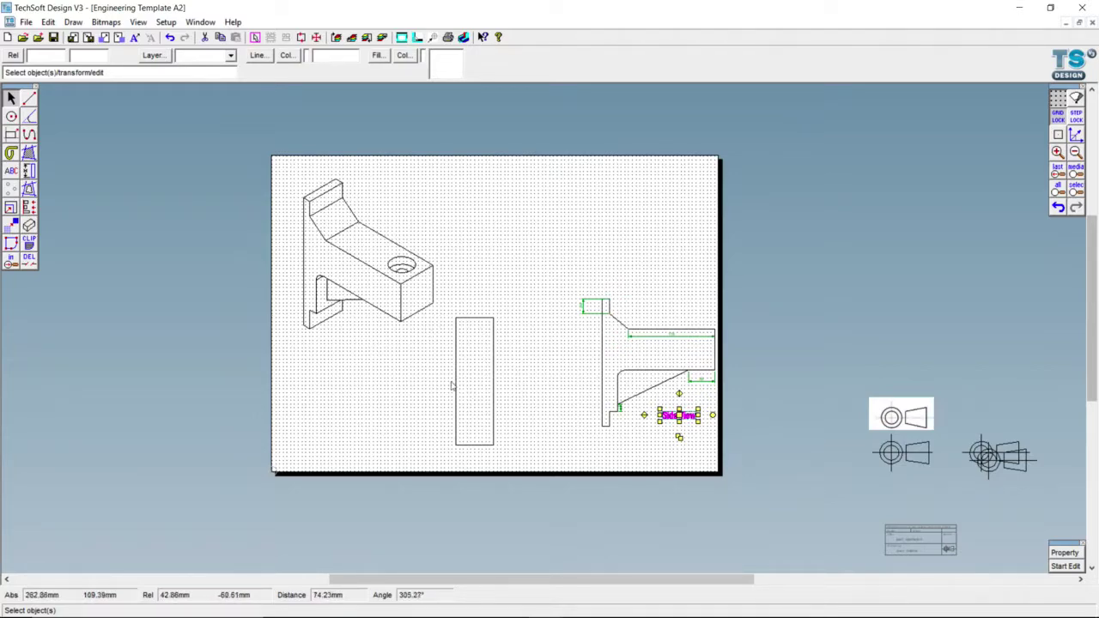
# Add a 20 mm vertical dimension down the front-view rectangle's left edge from its top-left corner, placed outside the rectangle
pyautogui.scroll(1, 406, 378)
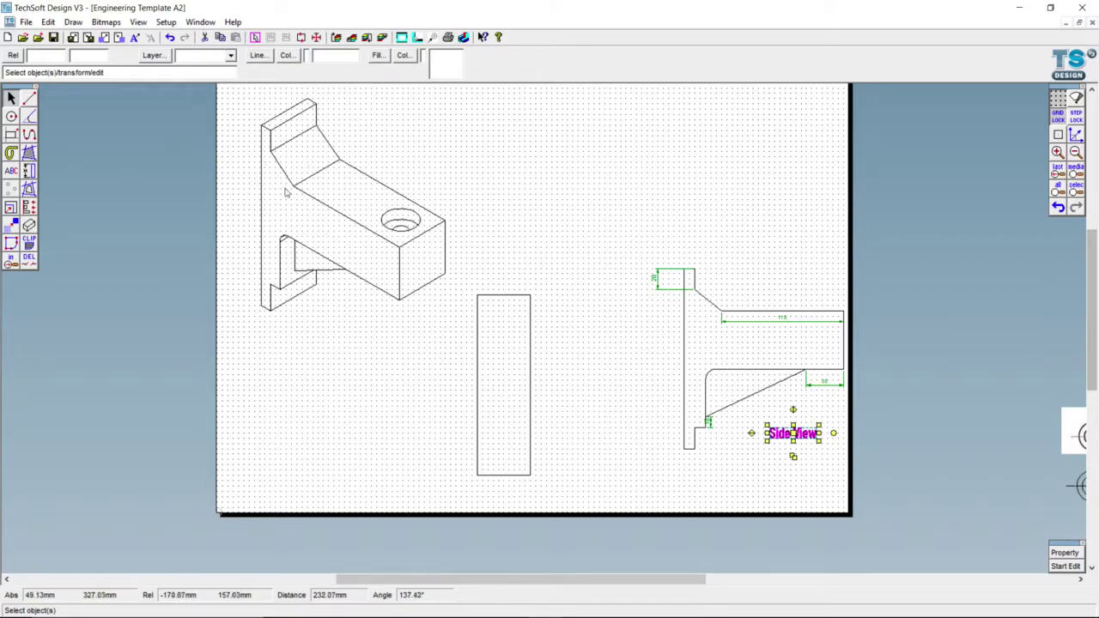
pyautogui.scroll(1, 459, 332)
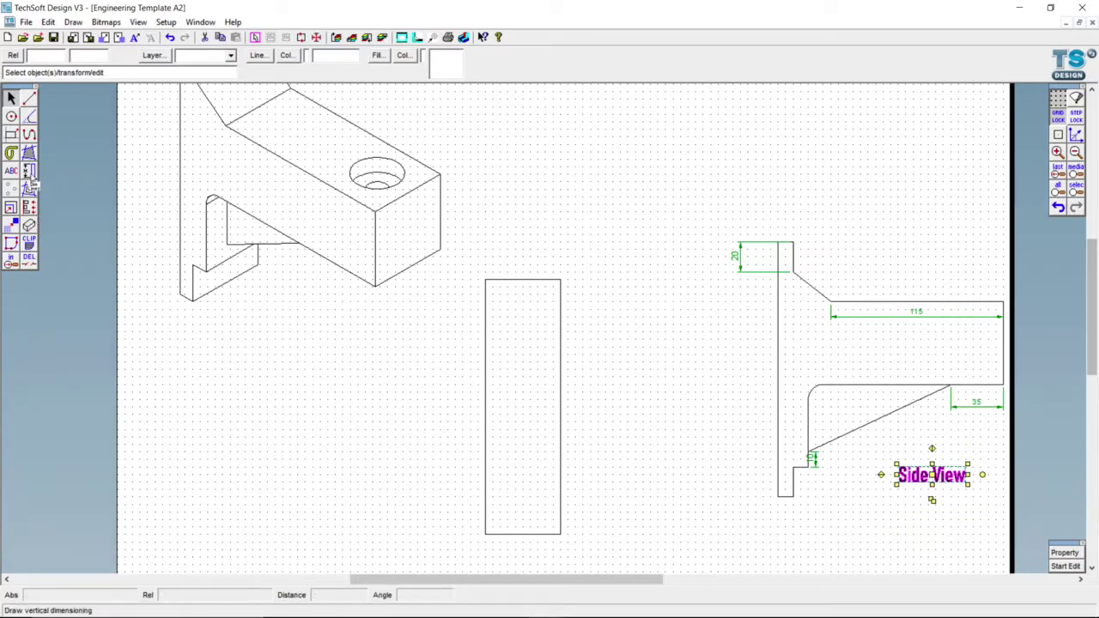
pyautogui.click(28, 170)
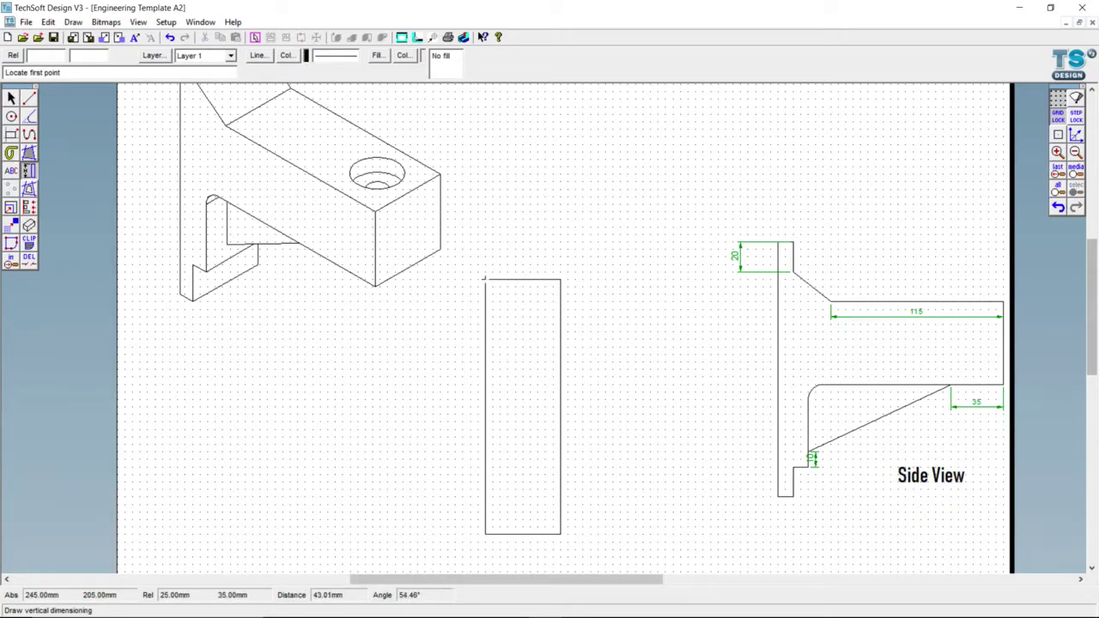
pyautogui.click(485, 279)
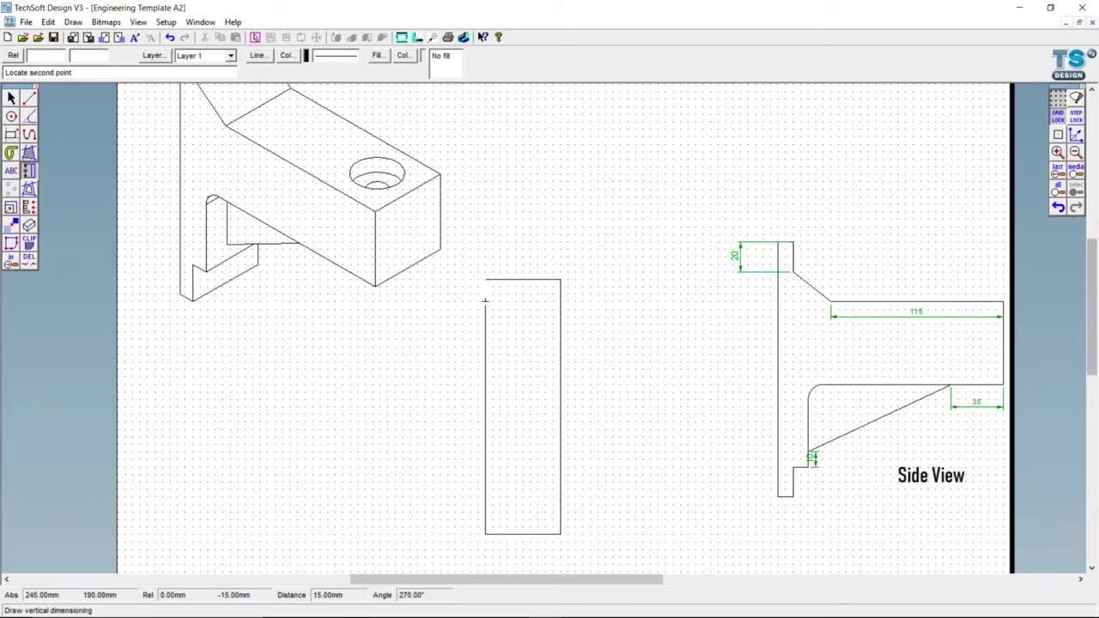
pyautogui.click(485, 309)
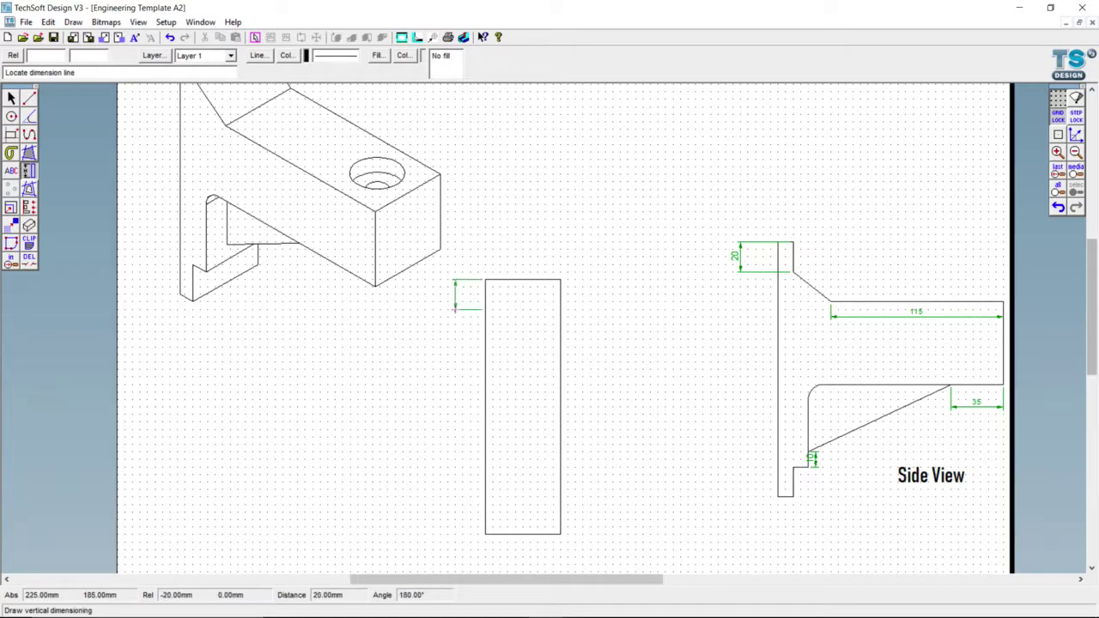
pyautogui.click(454, 294)
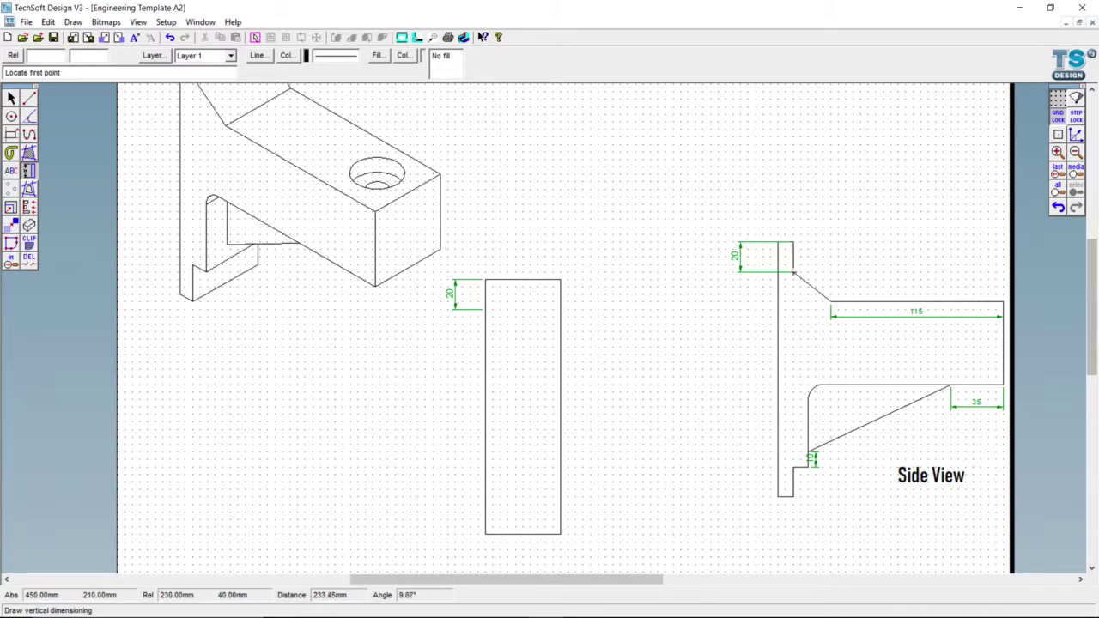
# Dimension the vertical height of the sloped edge in the side view, aligned below the existing upper dimension
pyautogui.click(793, 272)
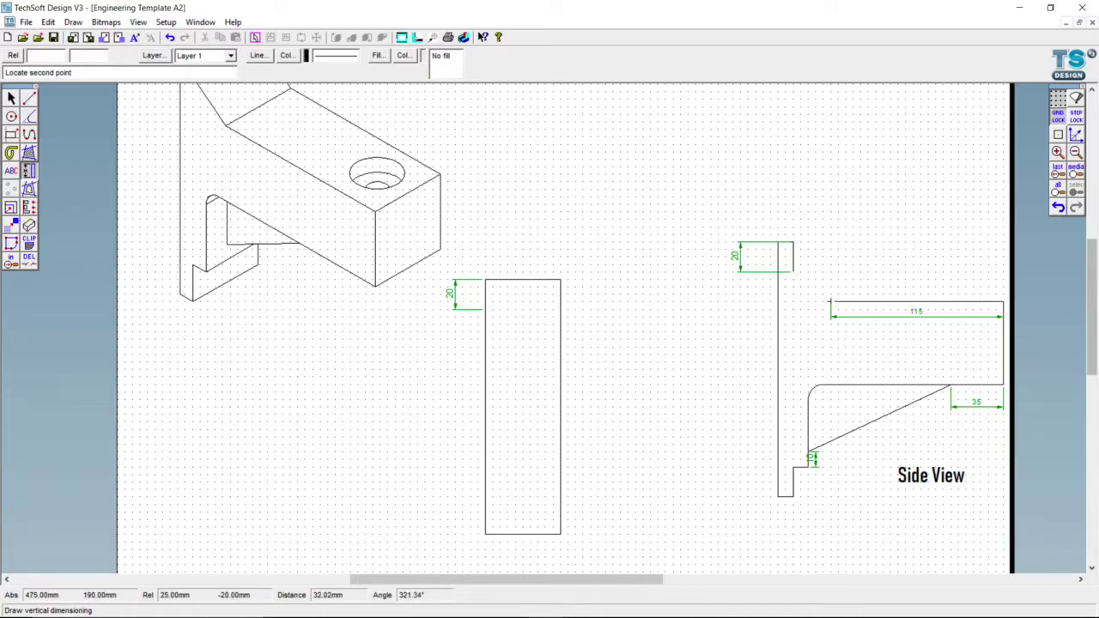
pyautogui.click(830, 301)
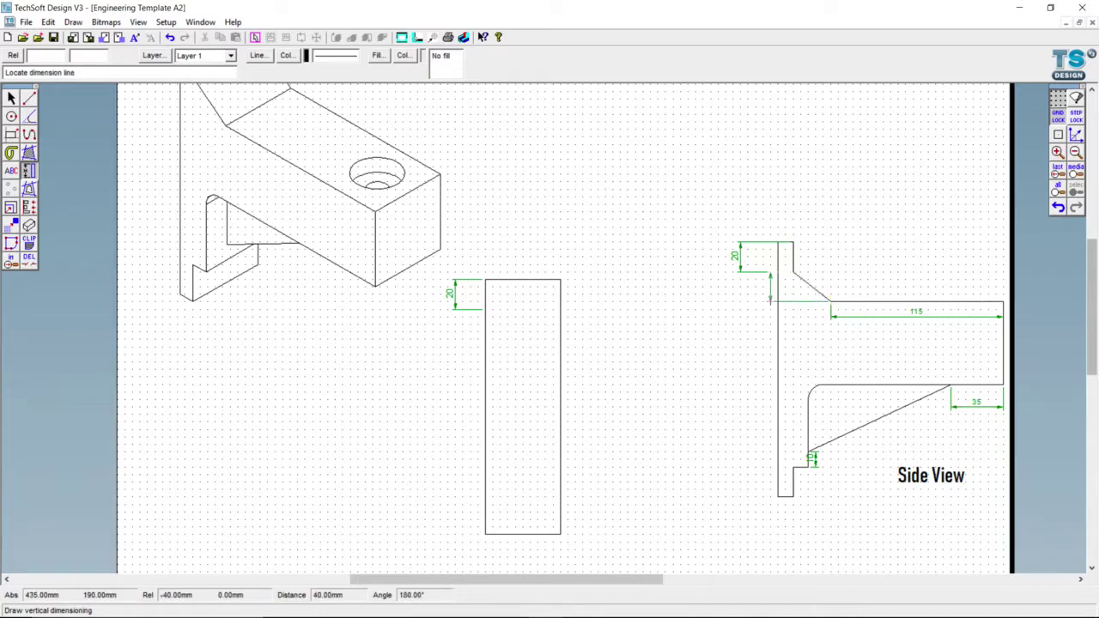
pyautogui.click(739, 307)
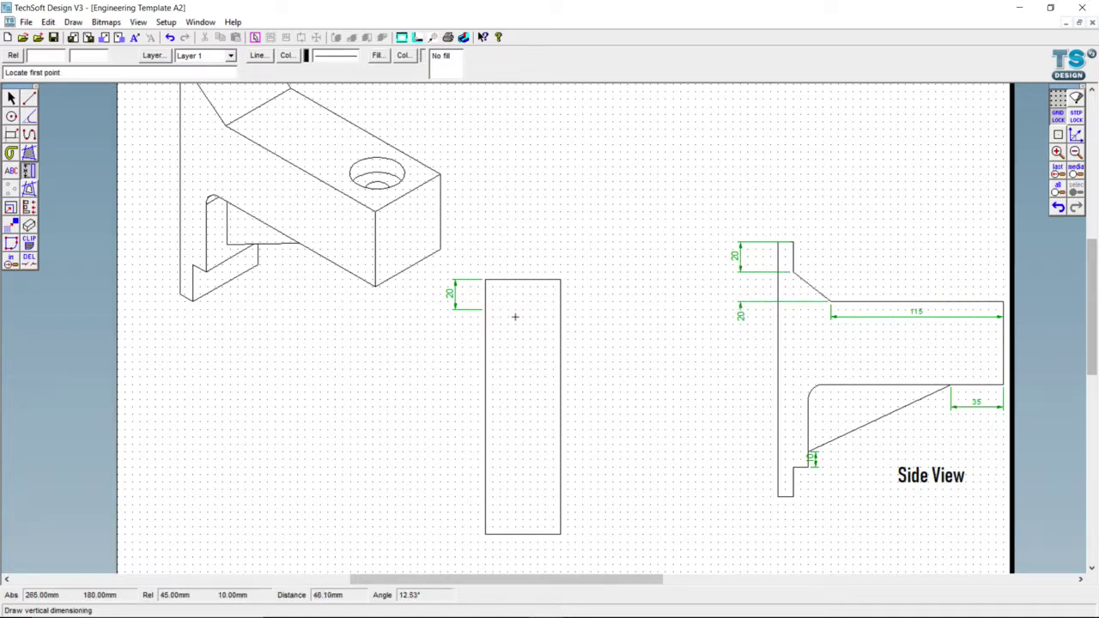
# Add a second 20 mm vertical dimension on the front view, directly below and in line with the first
pyautogui.click(485, 308)
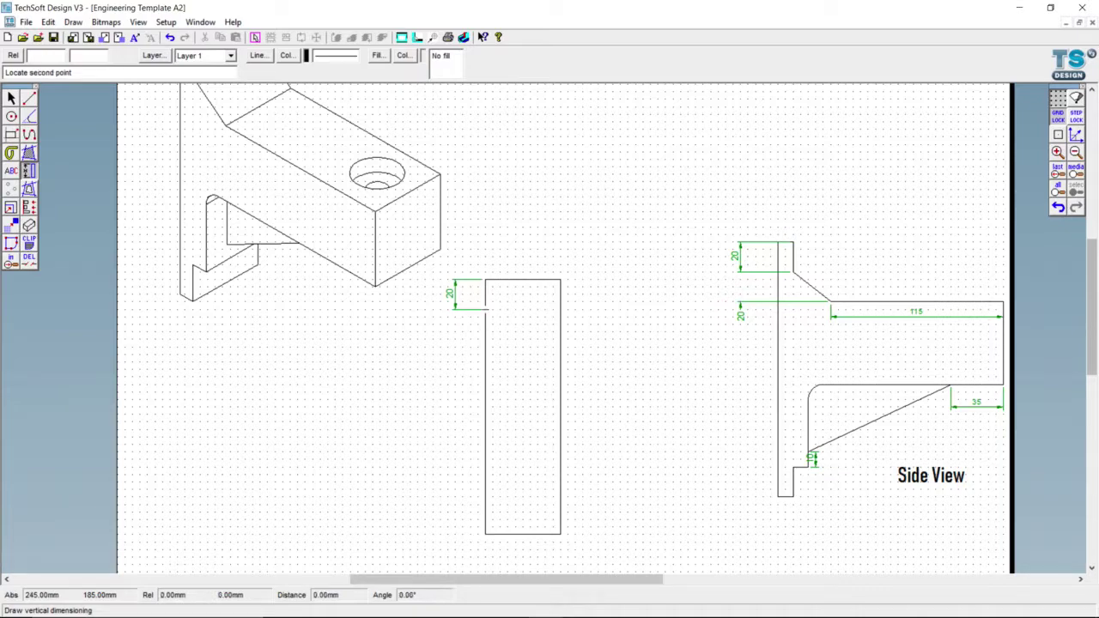
pyautogui.click(485, 338)
pyautogui.click(455, 339)
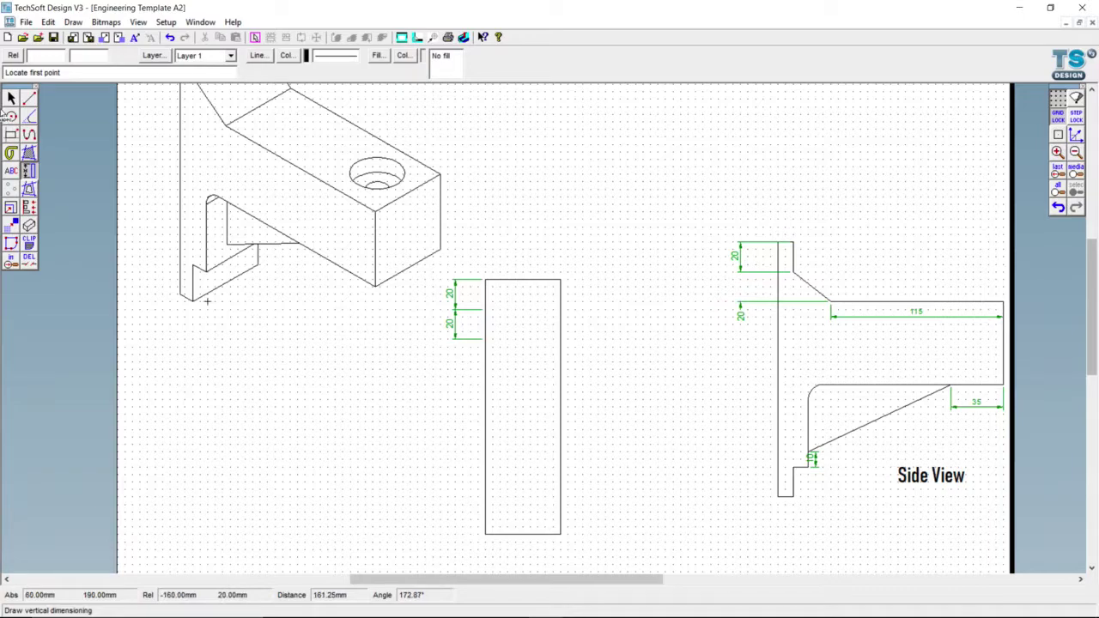
# Draw two horizontal lines across the full width of the front-view rectangle, 20 mm and 40 mm below its top edge
pyautogui.click(29, 100)
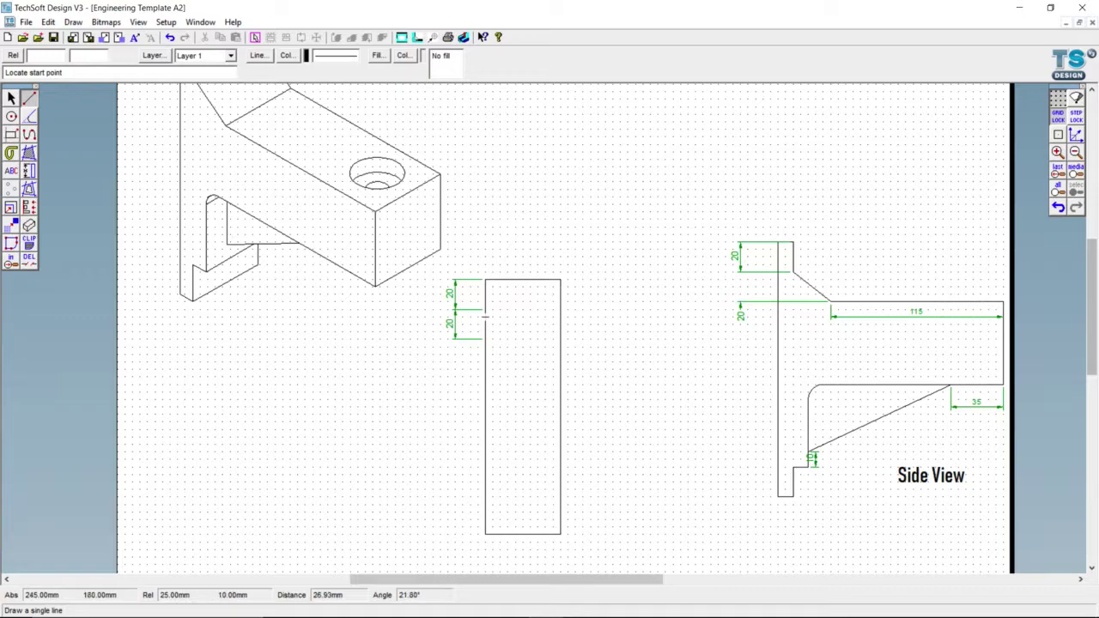
pyautogui.click(486, 309)
pyautogui.click(559, 309)
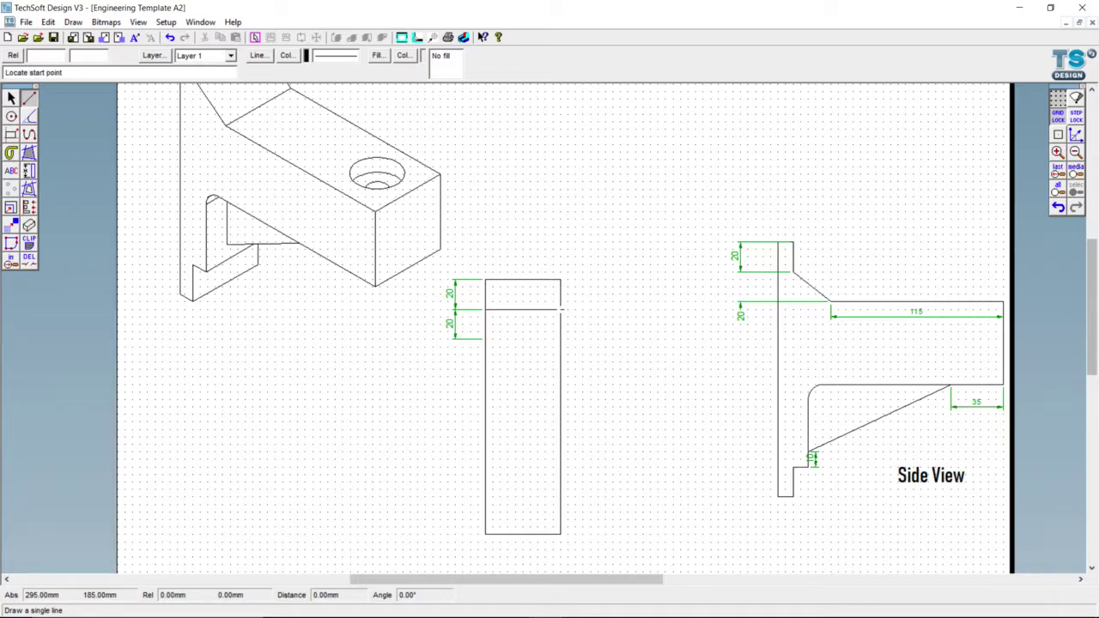
pyautogui.click(485, 339)
pyautogui.click(560, 339)
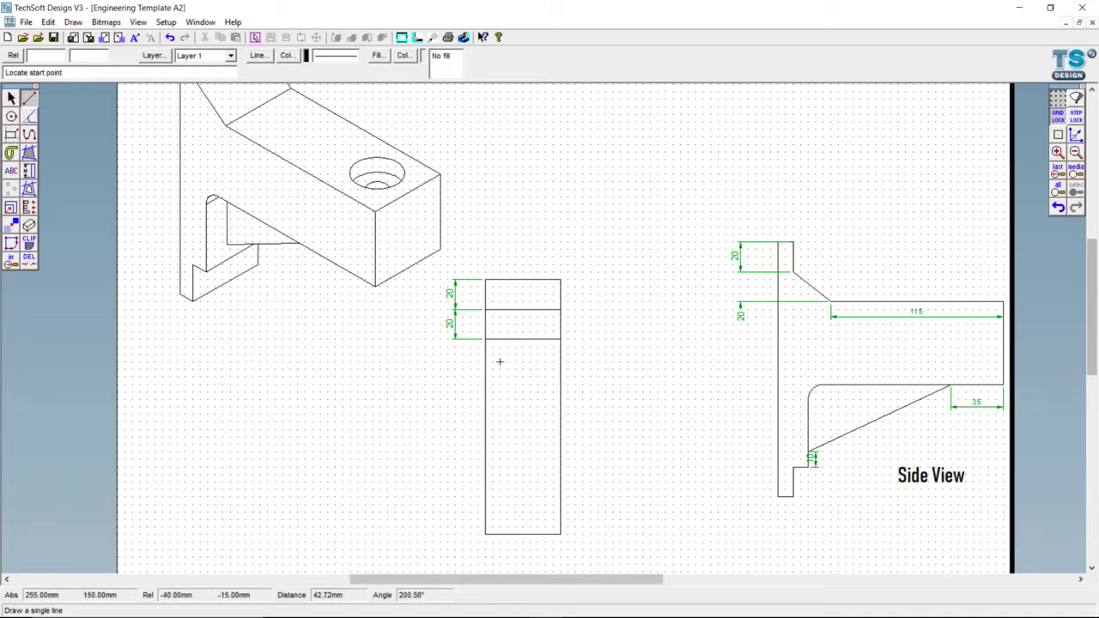
# Add a 55 mm vertical dimension down the front view's left edge from the lower horizontal line, in line with the others
pyautogui.click(29, 170)
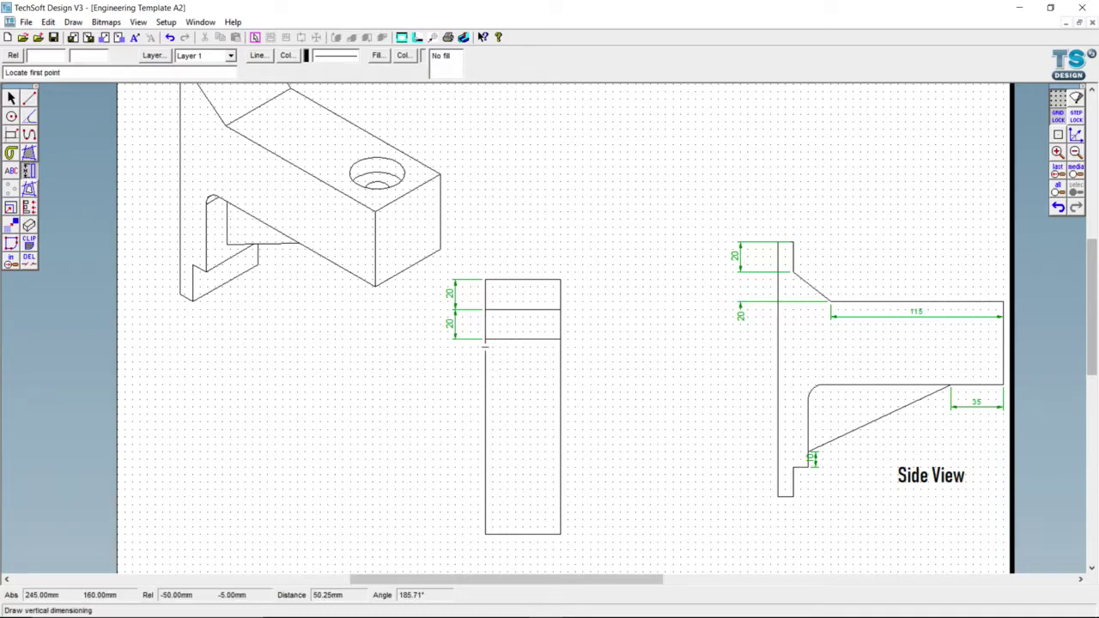
pyautogui.click(485, 339)
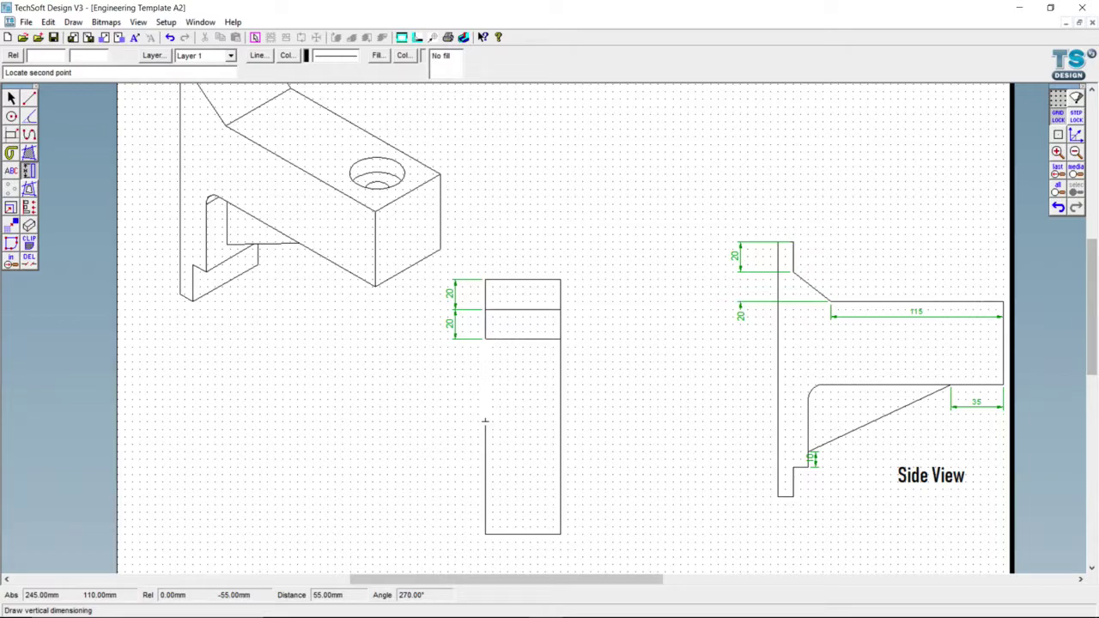
pyautogui.click(485, 420)
pyautogui.click(455, 406)
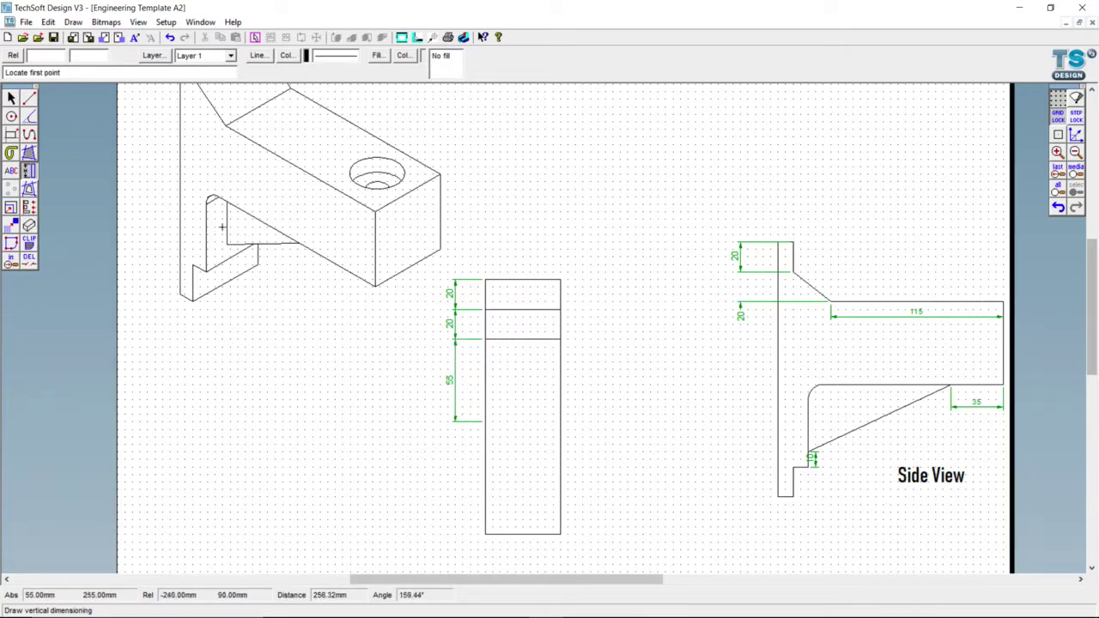
# Draw a horizontal line across the full width of the front view at the lower end of the 55 mm dimension
pyautogui.click(29, 98)
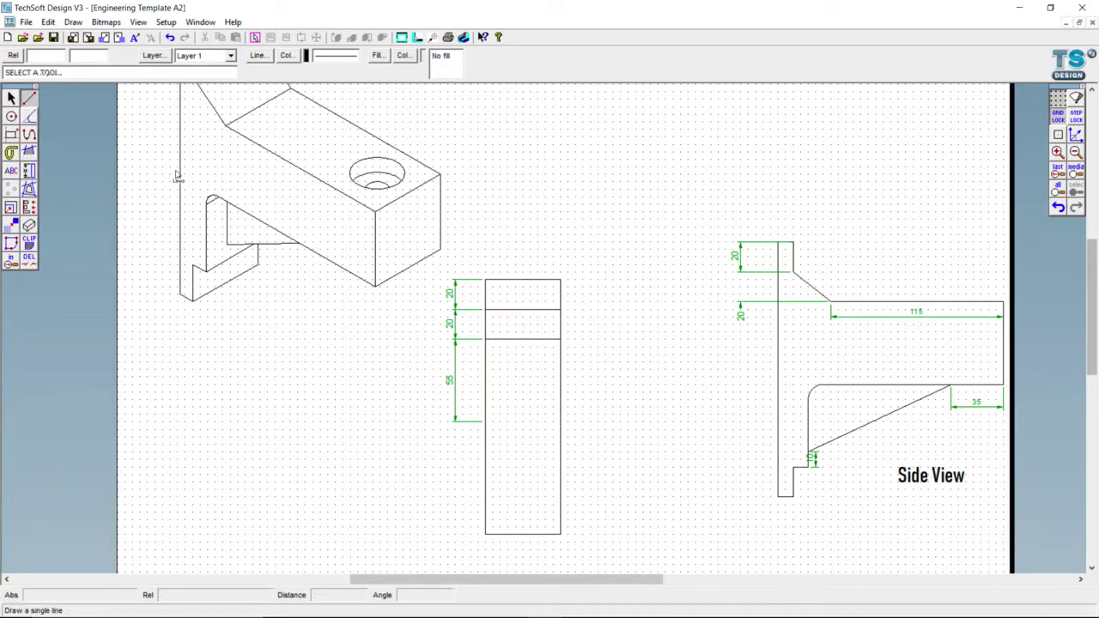
pyautogui.click(485, 420)
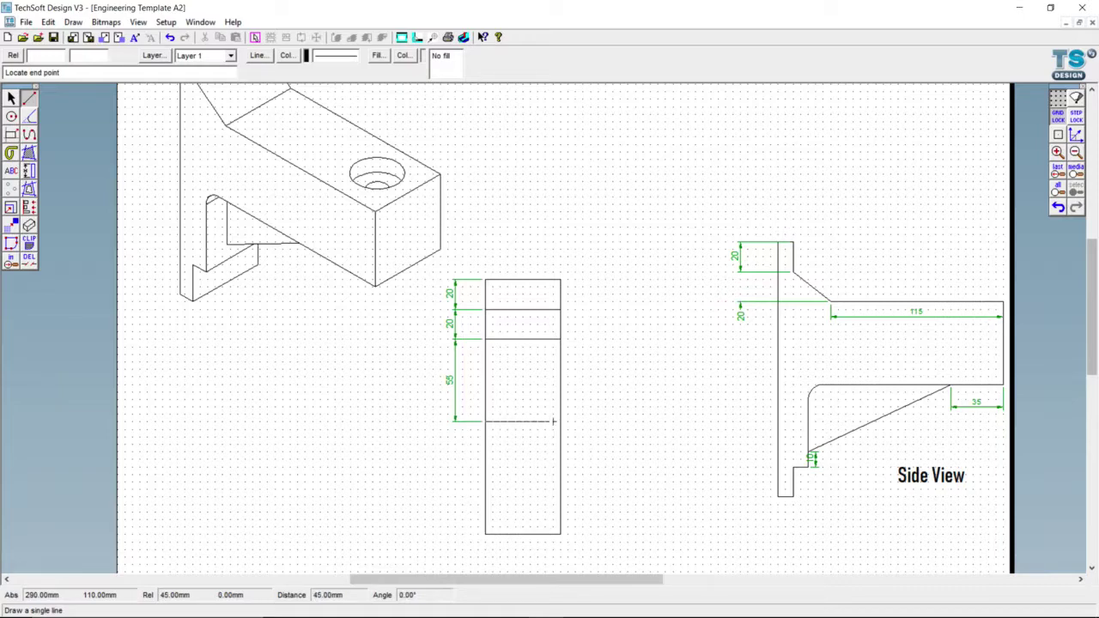
pyautogui.click(560, 421)
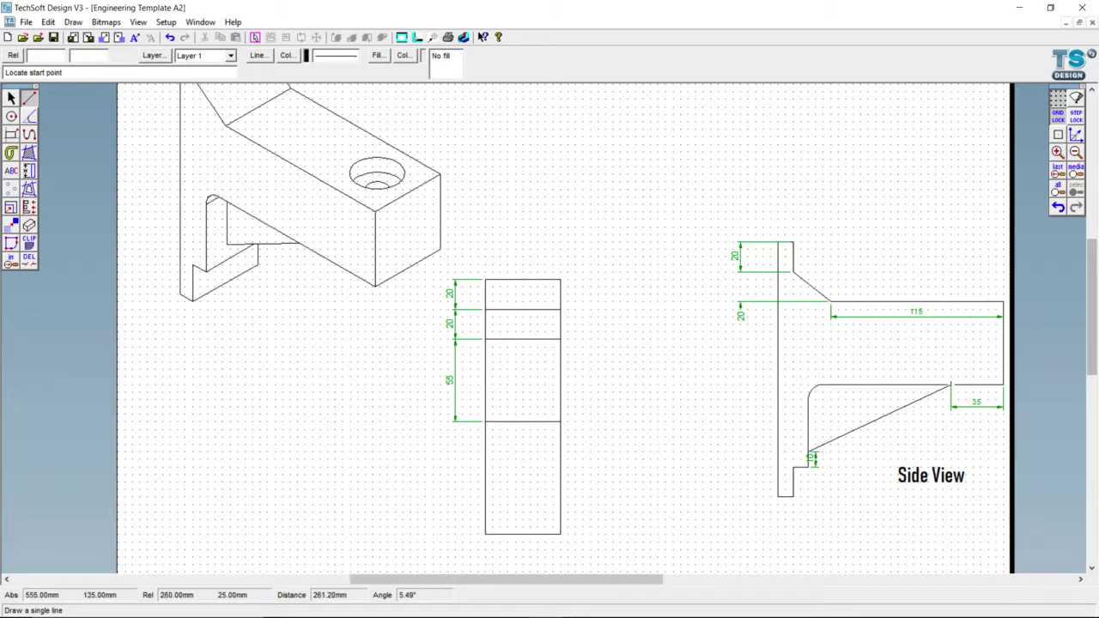
# Dimension the vertical height of the lower sloped edge in the side view, placing the dimension outside the plate's back edge
pyautogui.click(949, 386)
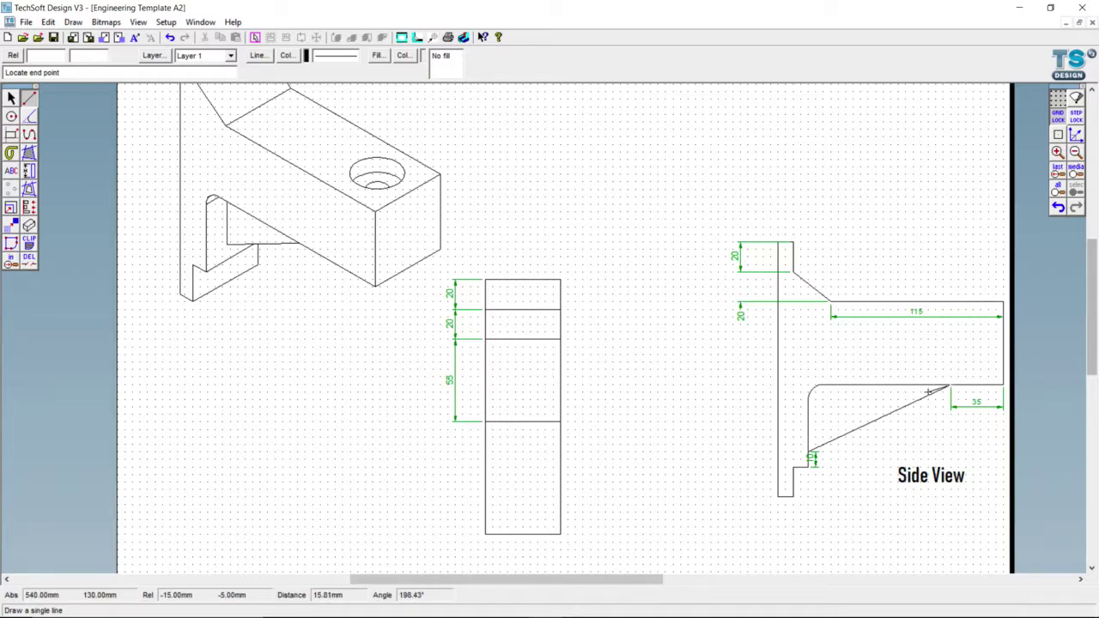
pyautogui.rightClick(915, 392)
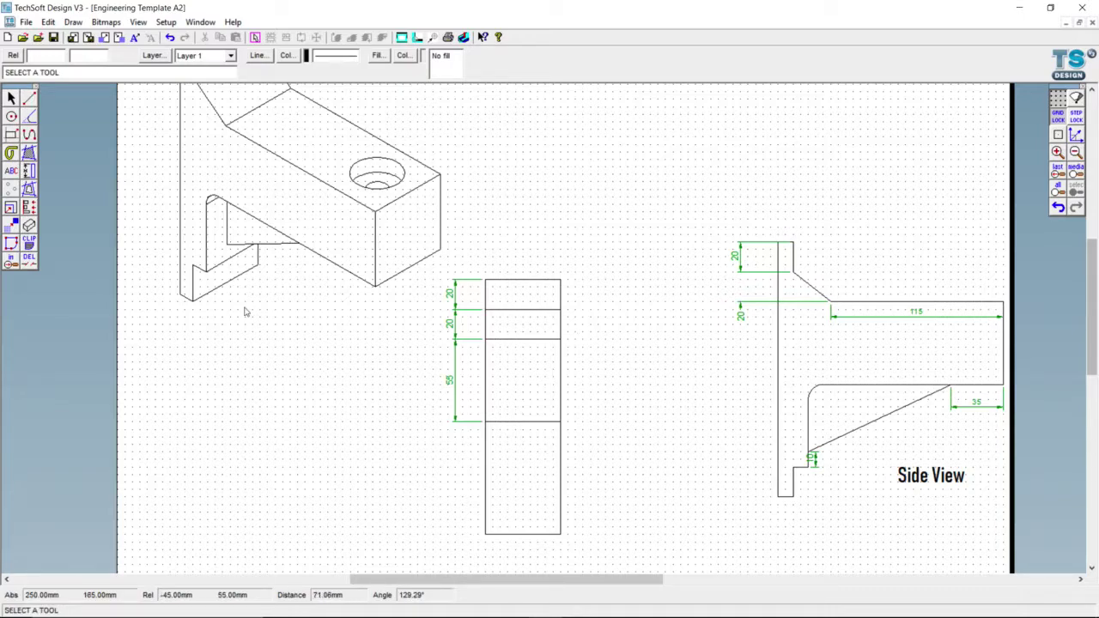
pyautogui.click(28, 170)
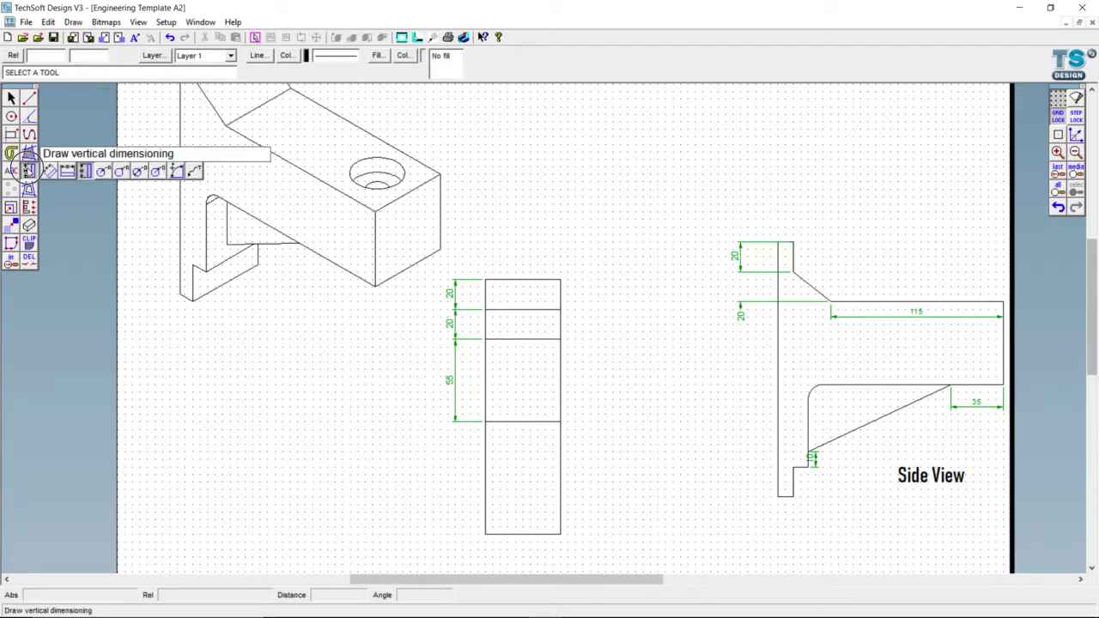
pyautogui.click(29, 170)
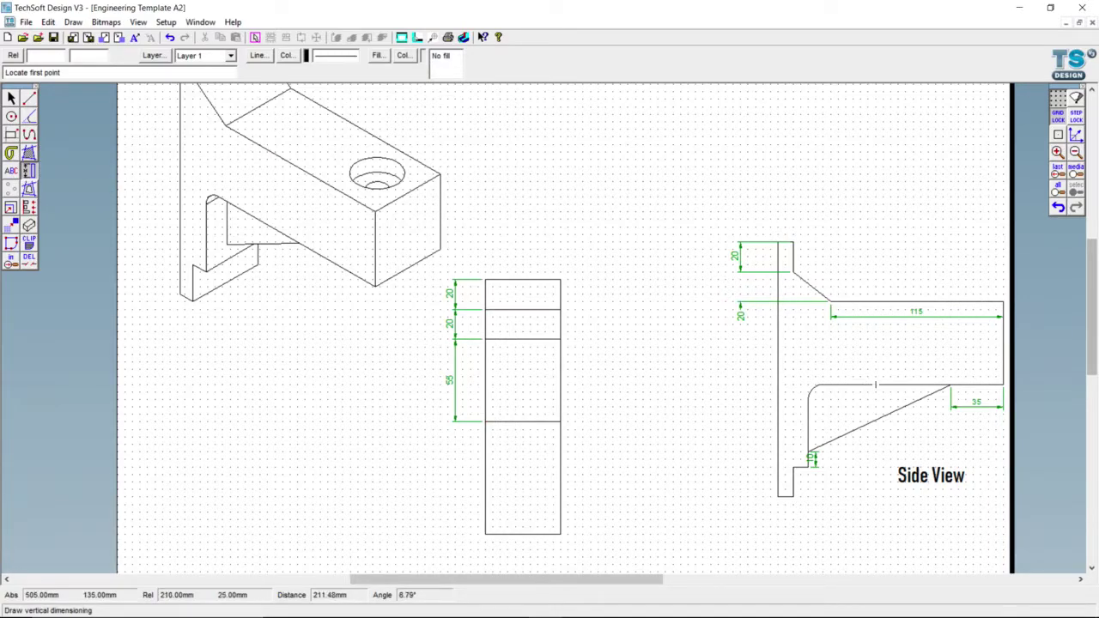
pyautogui.click(946, 386)
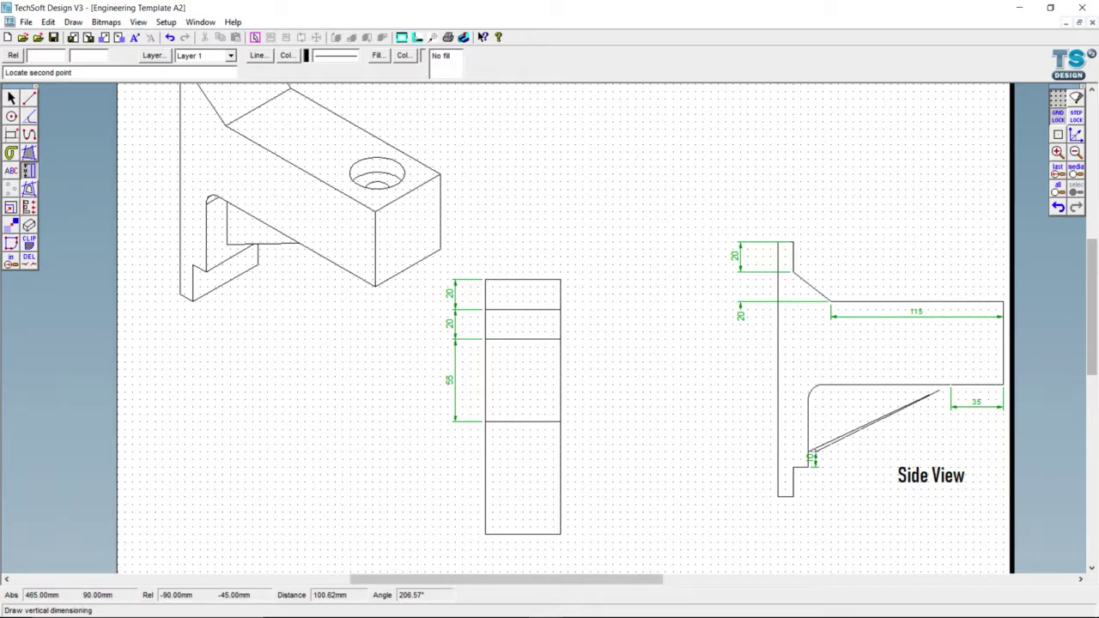
pyautogui.click(808, 451)
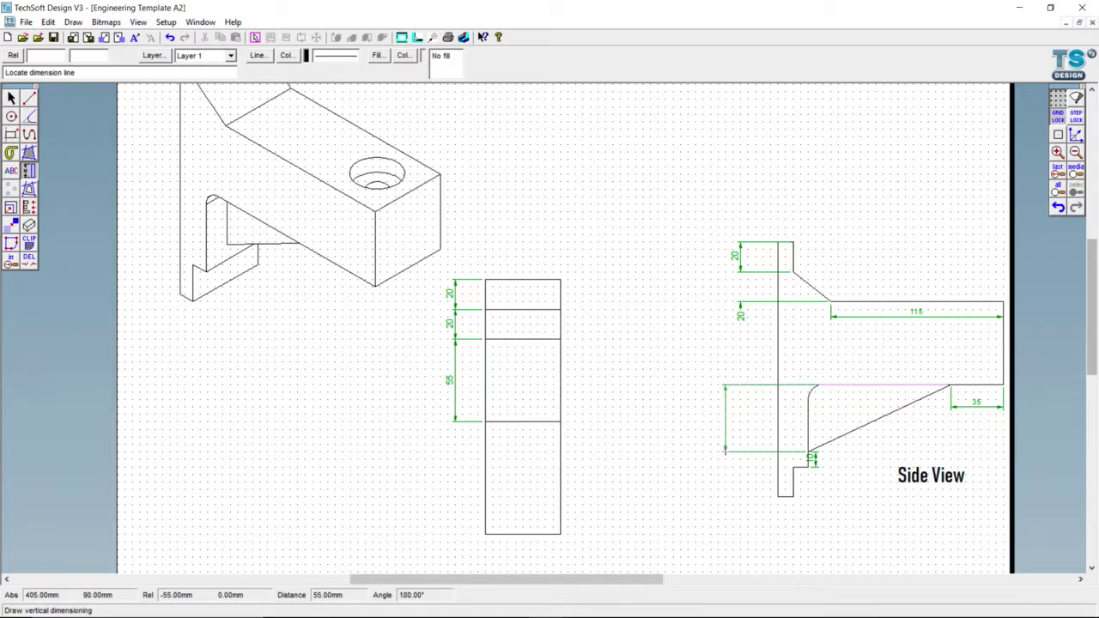
pyautogui.click(725, 451)
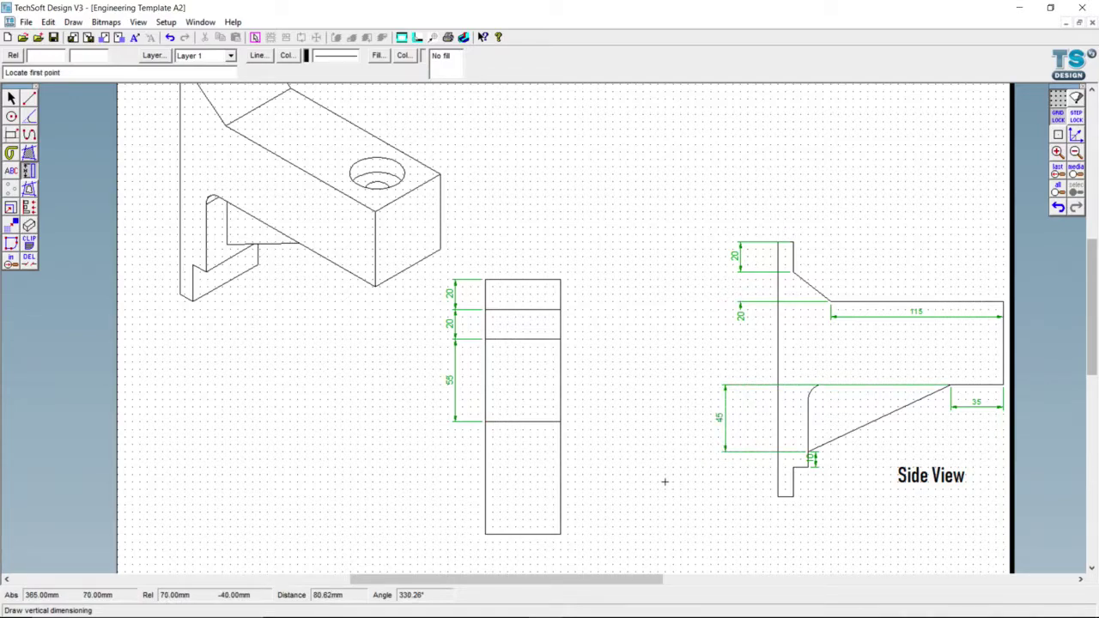
# Add a 45 mm vertical dimension below the front view's 55 mm one and draw a full-width horizontal line at its lower end
pyautogui.click(485, 421)
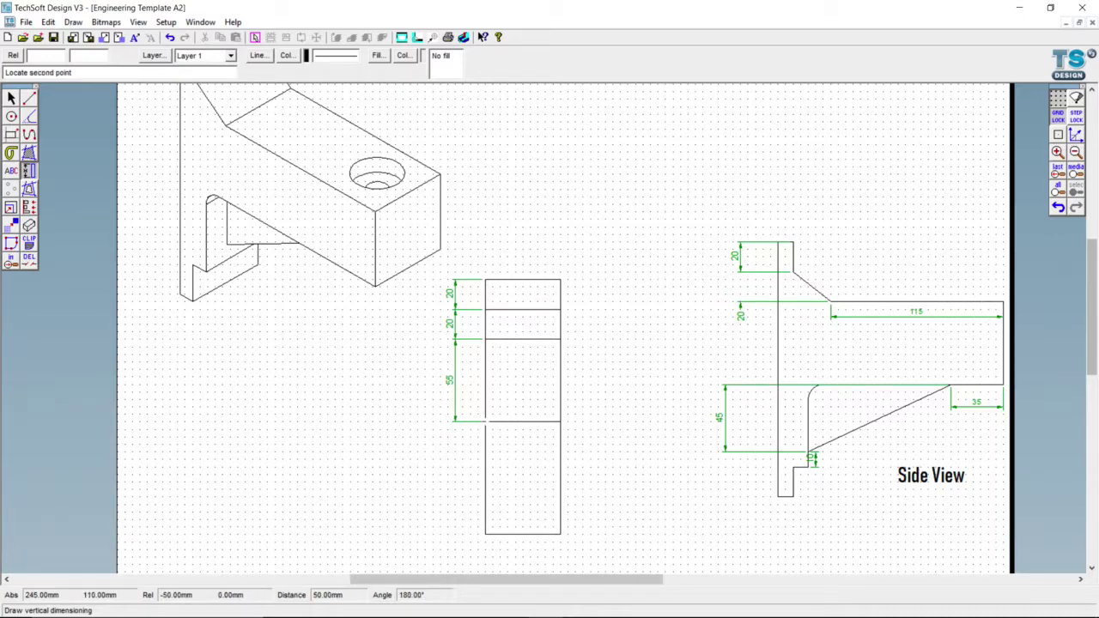
pyautogui.click(485, 489)
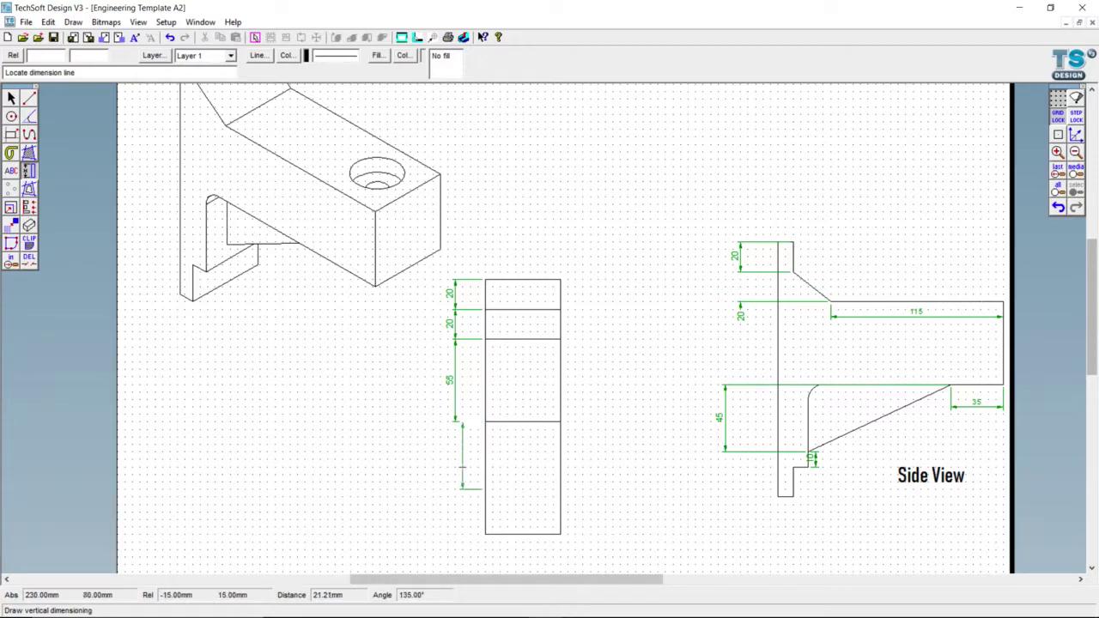
pyautogui.click(454, 450)
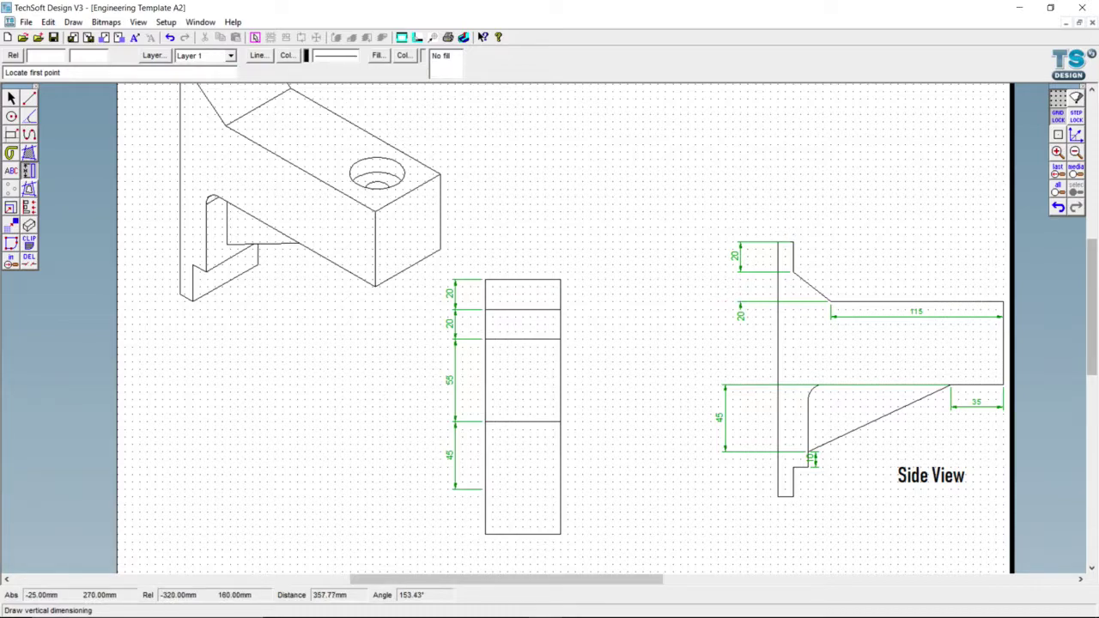
pyautogui.click(28, 100)
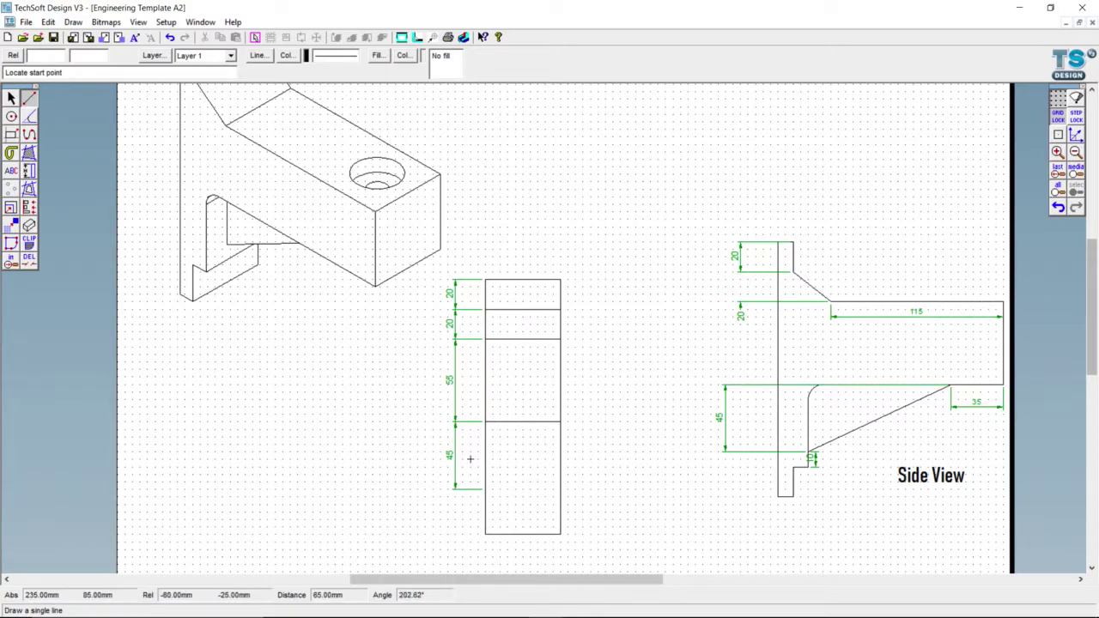
pyautogui.click(486, 489)
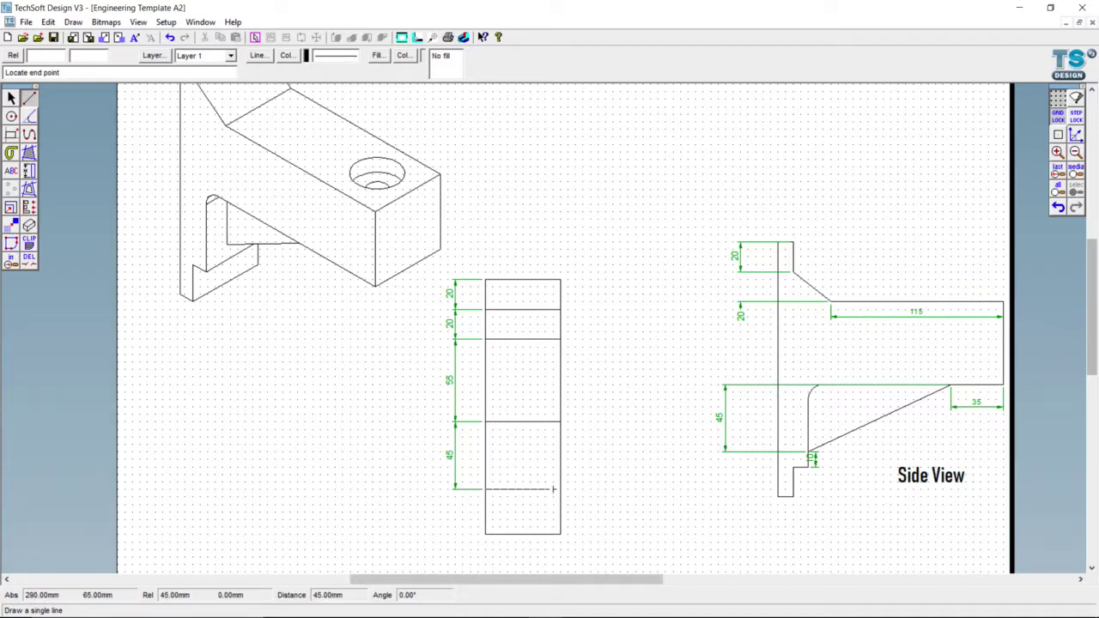
pyautogui.click(561, 489)
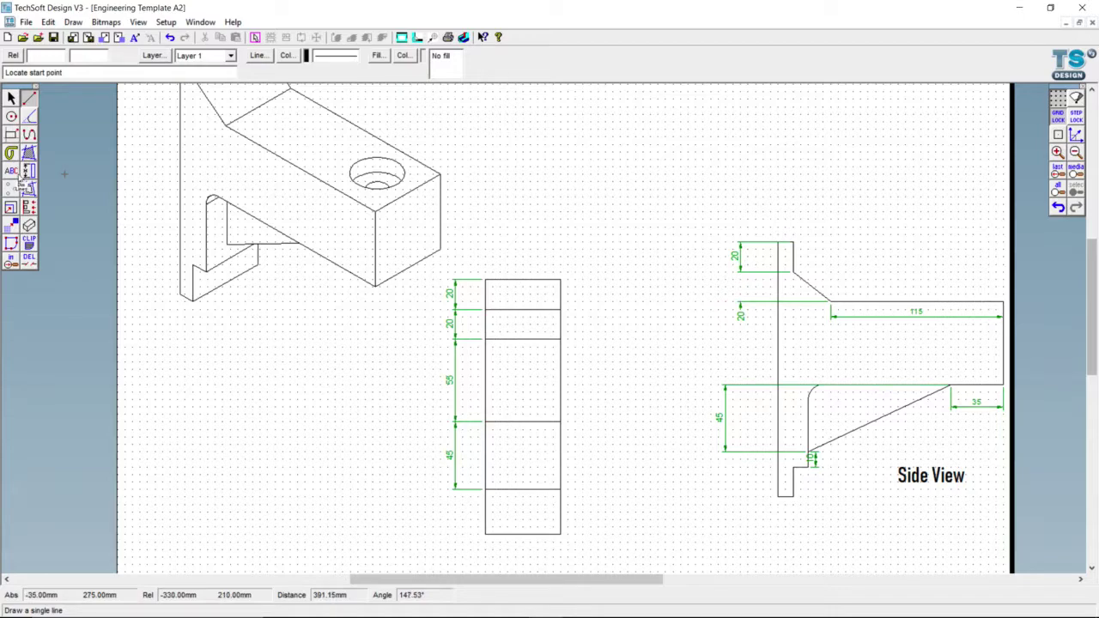
# Add a 10 mm vertical dimension below the front view's 45 mm one and draw a full-width horizontal line at its lower end
pyautogui.click(29, 171)
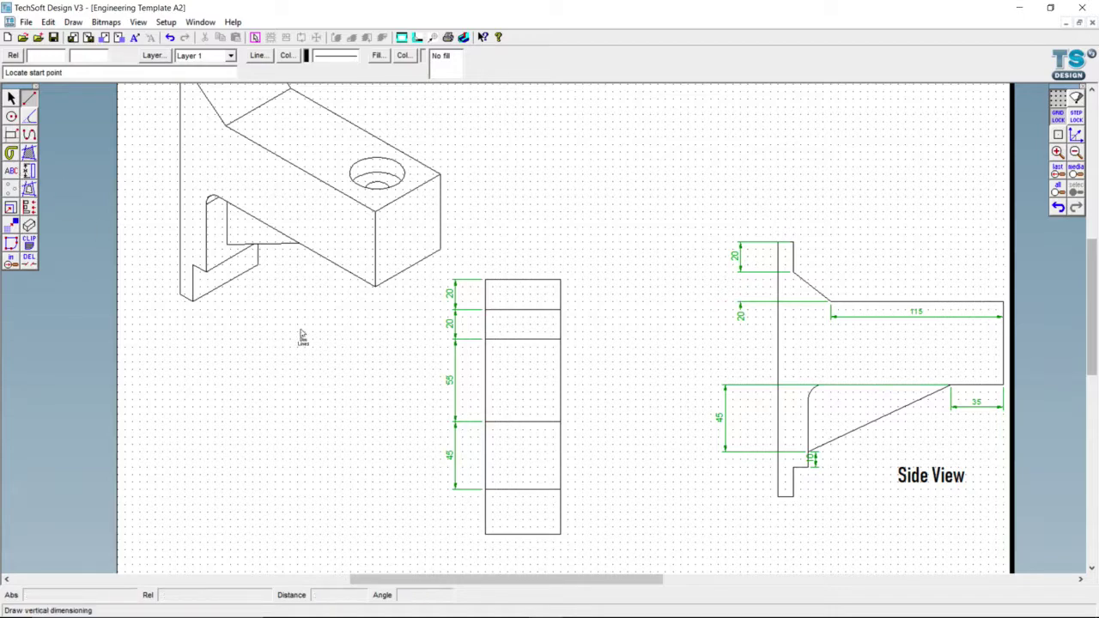
pyautogui.click(482, 487)
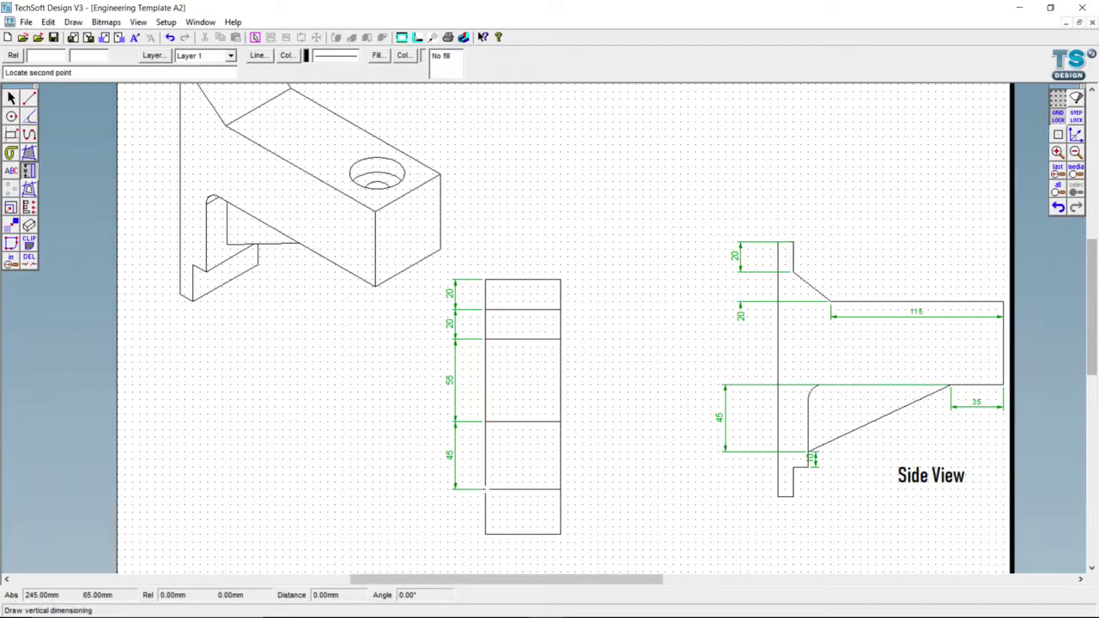
pyautogui.click(485, 505)
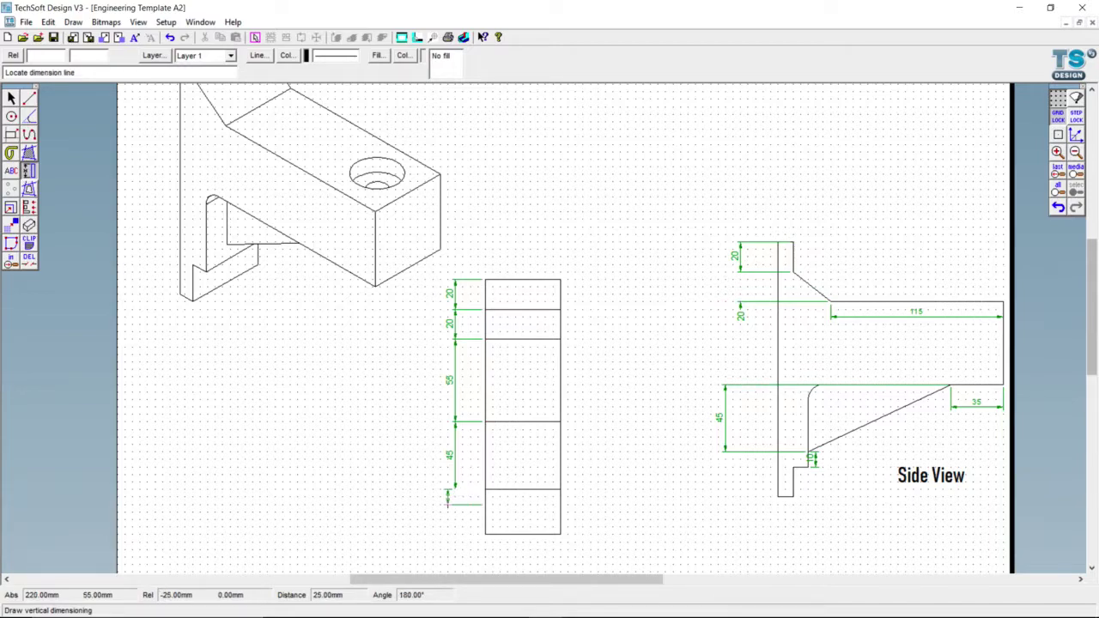
pyautogui.click(404, 503)
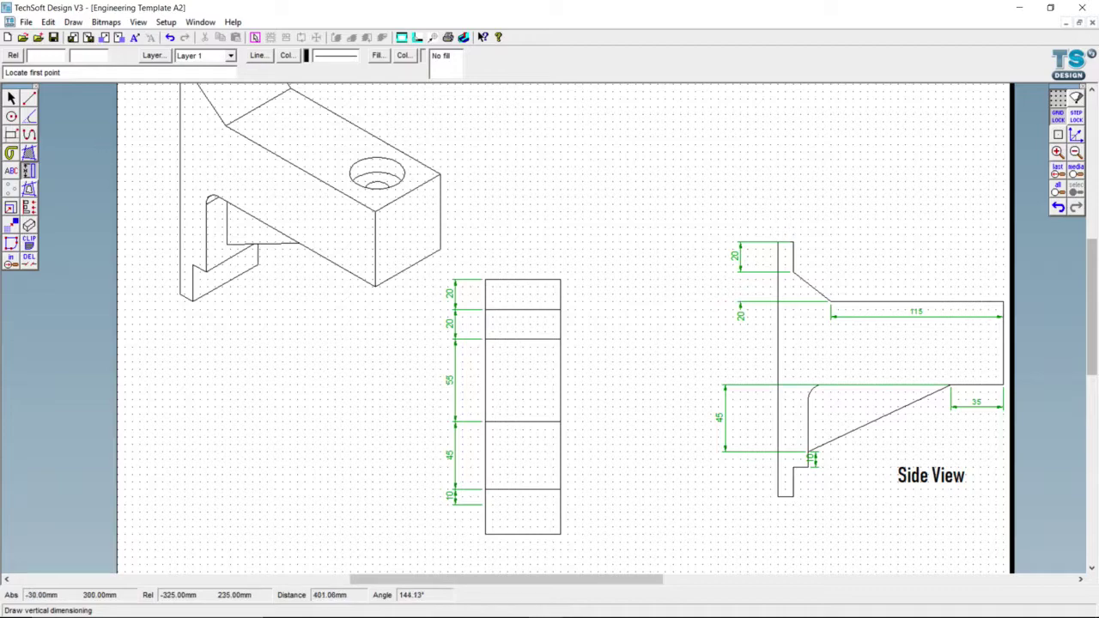
pyautogui.click(29, 97)
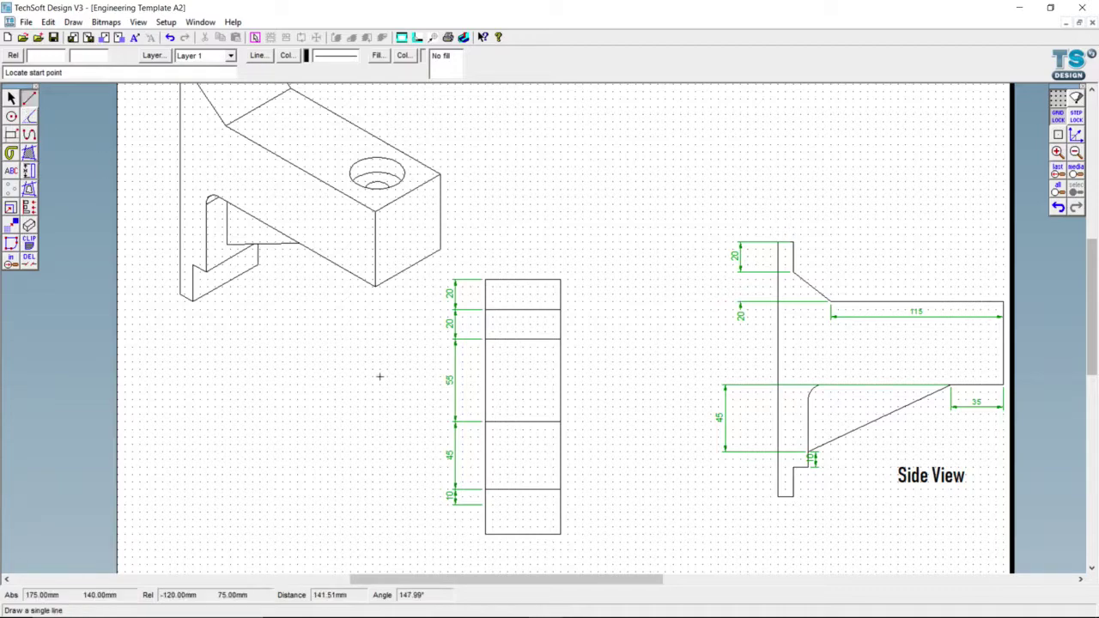
pyautogui.click(486, 504)
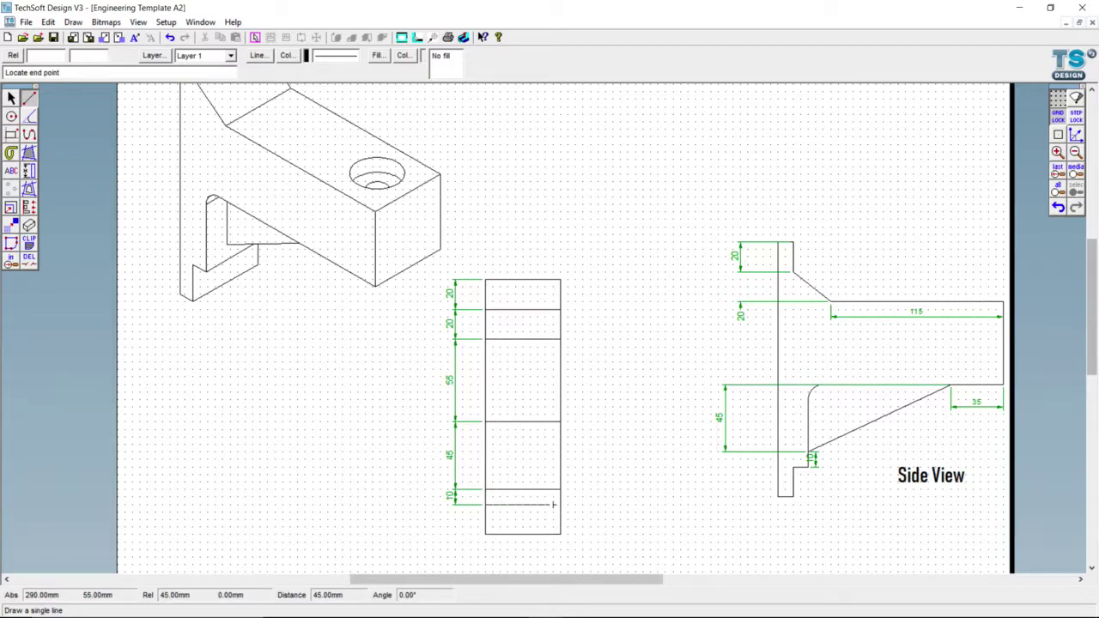
pyautogui.click(559, 504)
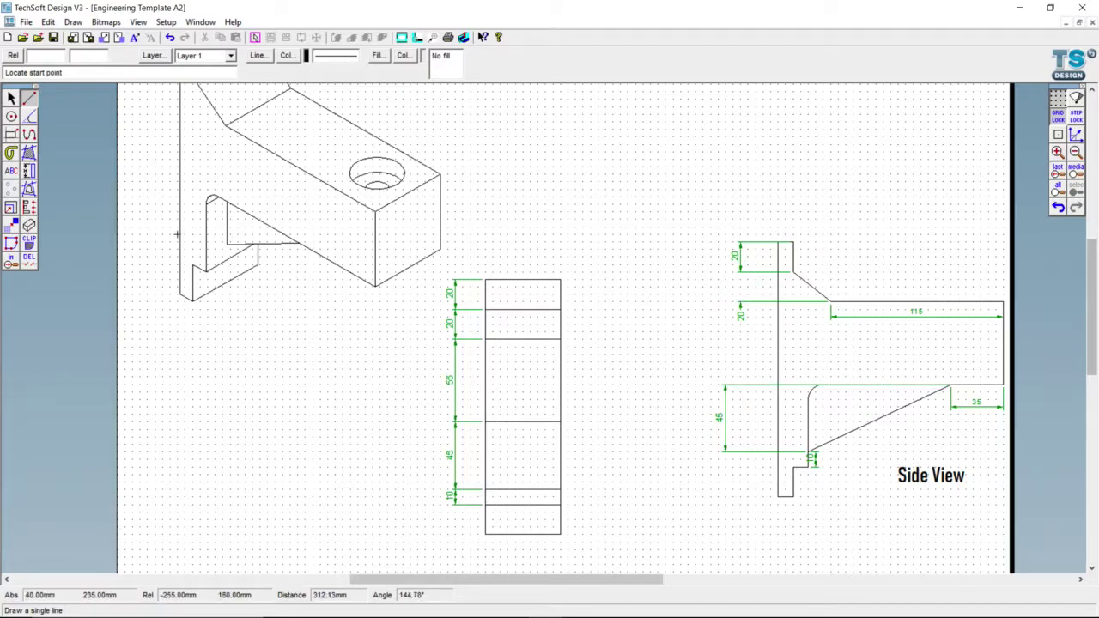
# Edit the side view's 45 mm dimension so both of its reference points sit on the plate's long back edge
pyautogui.click(11, 98)
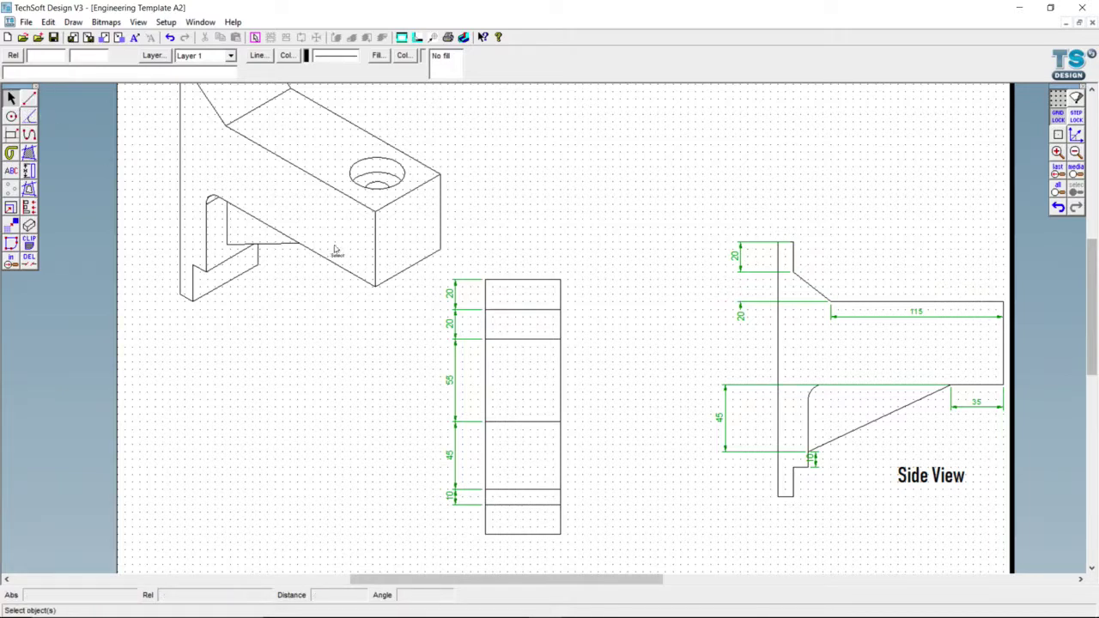
pyautogui.click(728, 421)
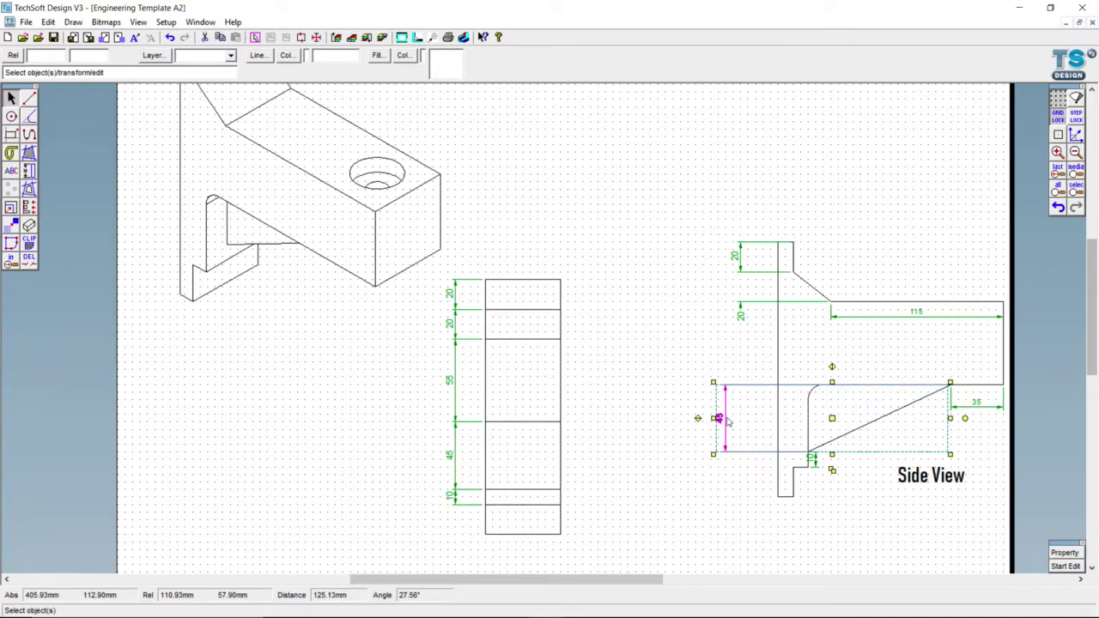
pyautogui.click(1065, 567)
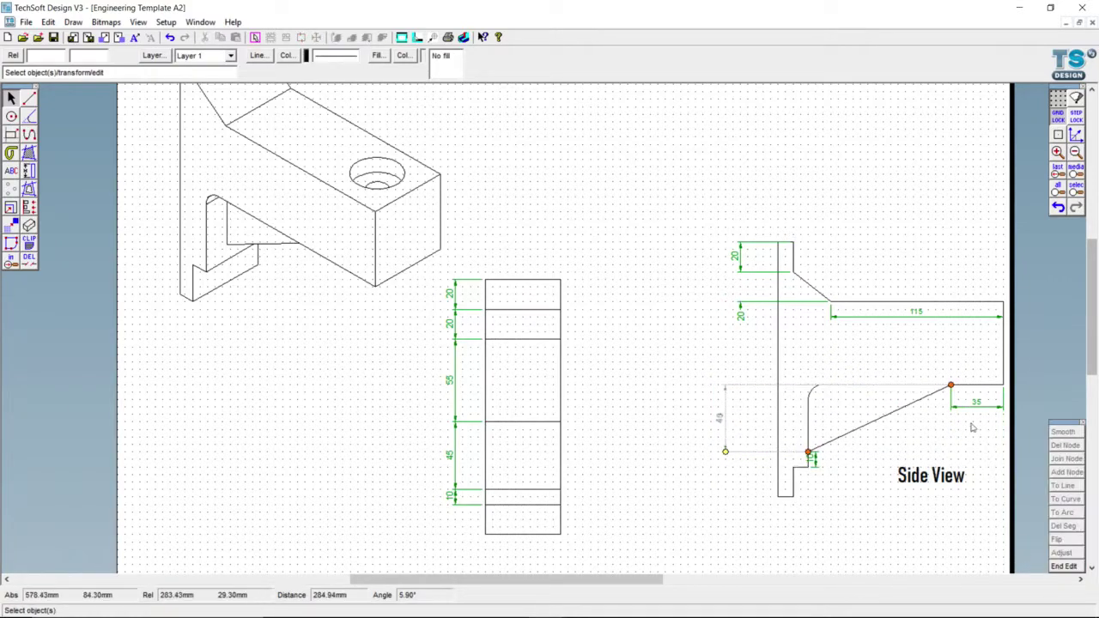
pyautogui.moveTo(950, 385); pyautogui.dragTo(778, 385)
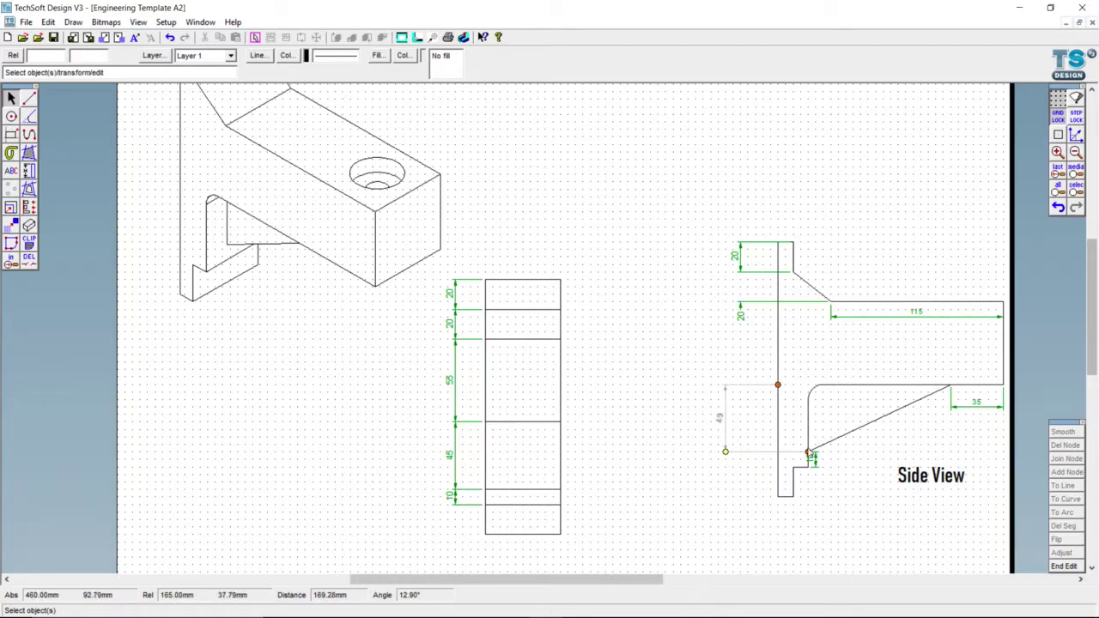
pyautogui.moveTo(806, 452)
pyautogui.mouseDown()
pyautogui.moveTo(776, 449)
pyautogui.moveTo(780, 473)
pyautogui.mouseUp()
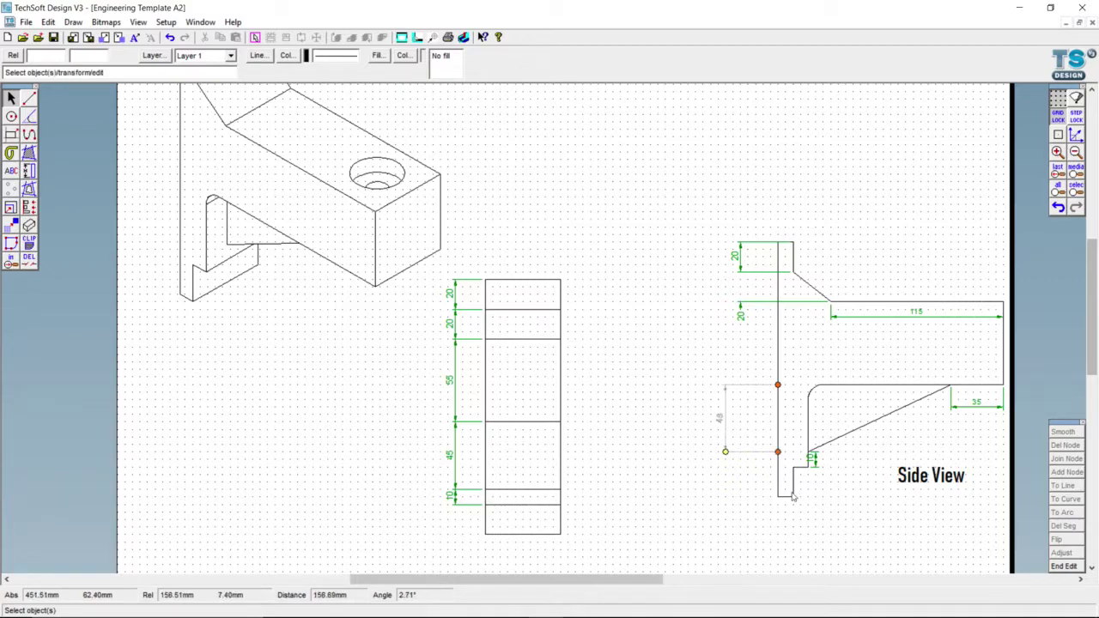
pyautogui.click(746, 510)
pyautogui.click(733, 508)
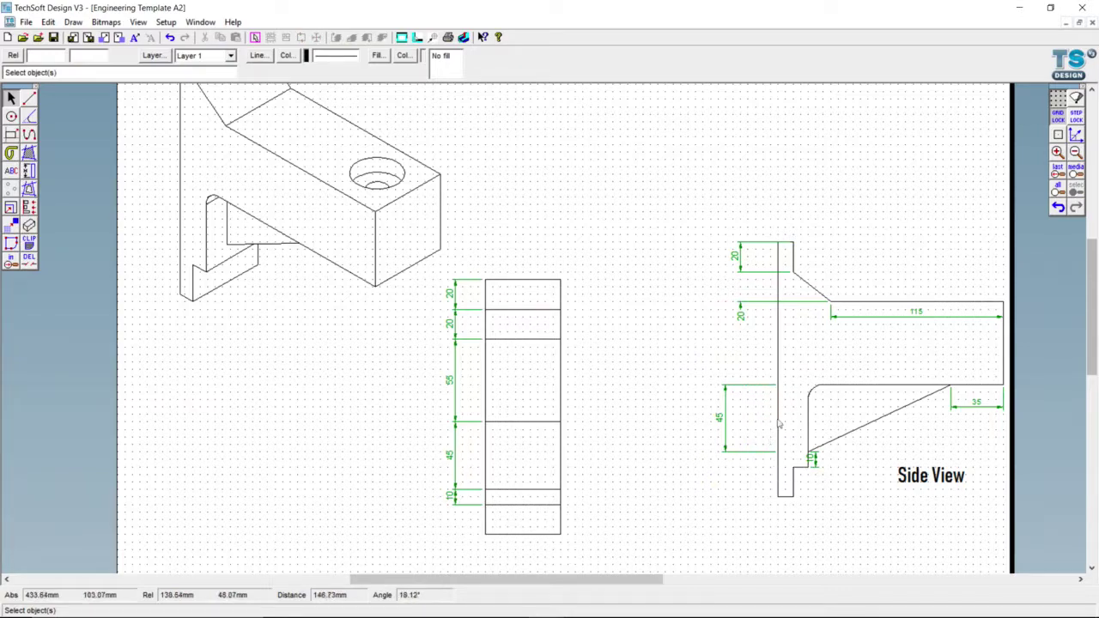
# Move the side view's lower 20 mm dimension points onto the plate's back edge and place its text between the extension lines
pyautogui.click(797, 306)
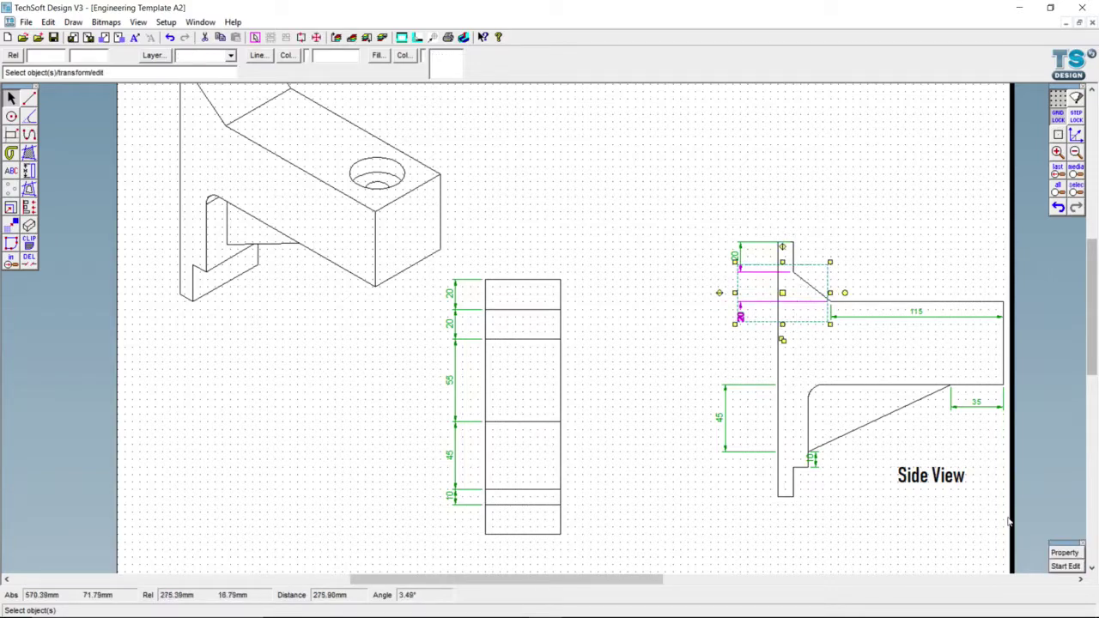
pyautogui.click(1065, 568)
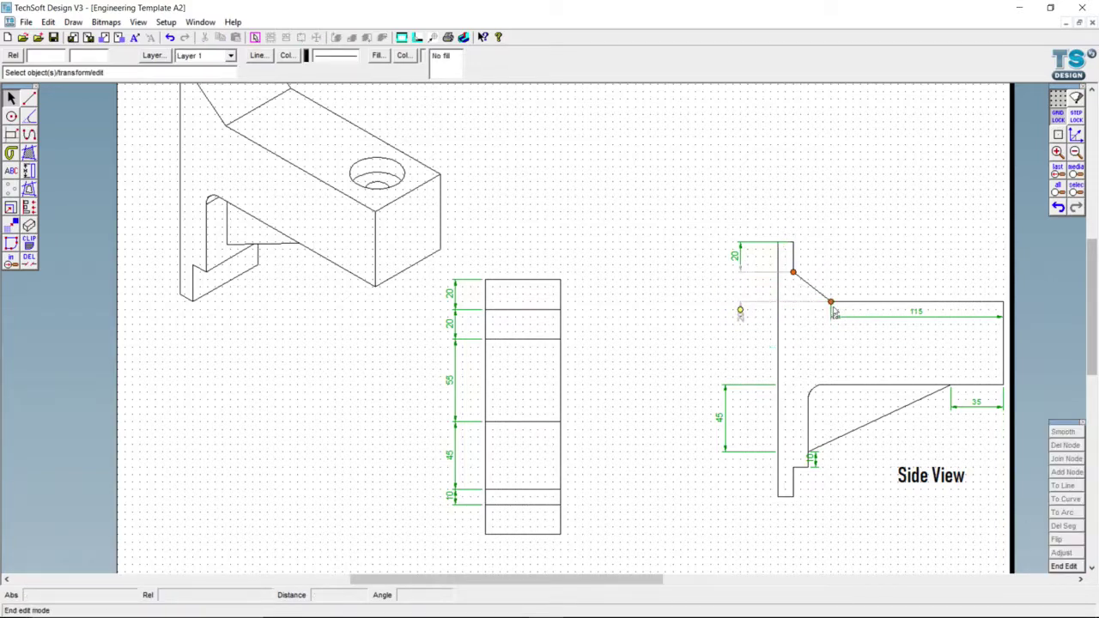
pyautogui.moveTo(830, 300); pyautogui.dragTo(776, 273)
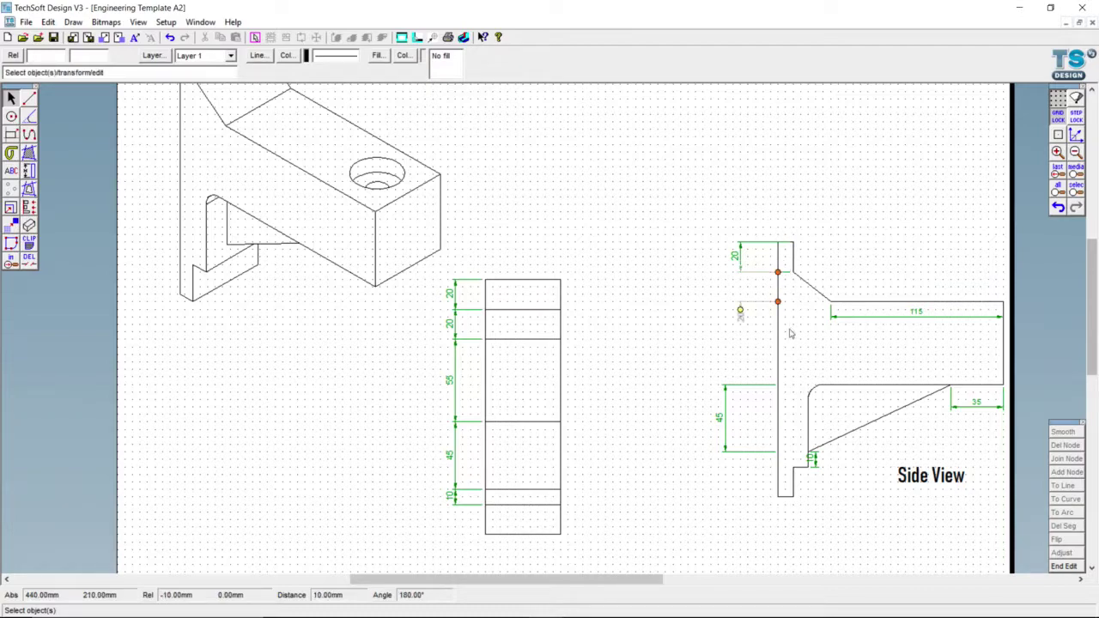
pyautogui.moveTo(739, 310); pyautogui.dragTo(739, 292)
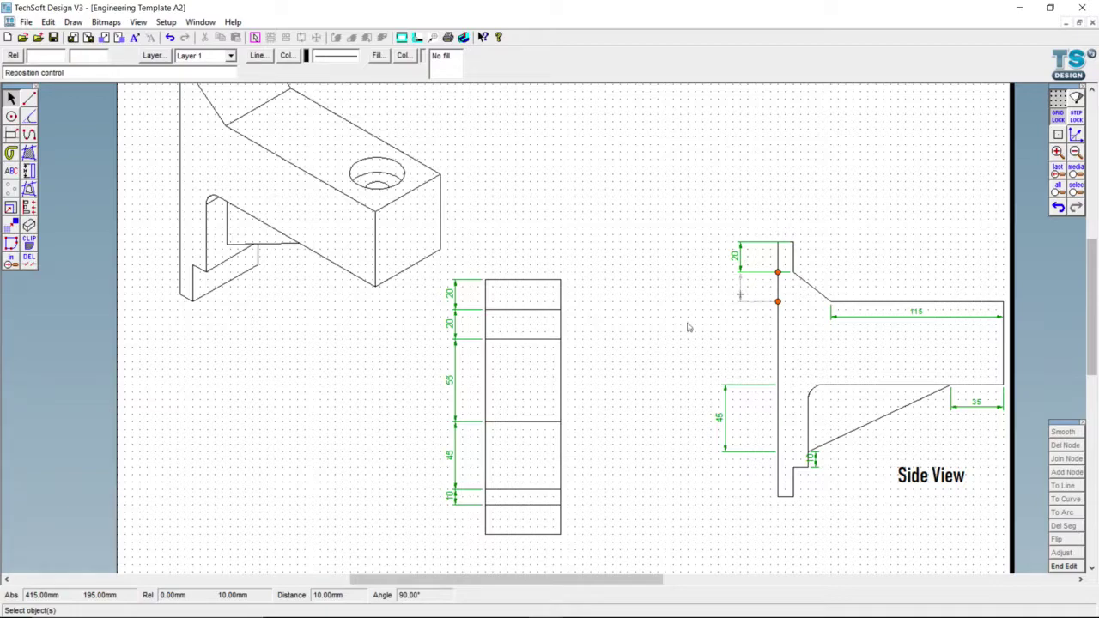
pyautogui.moveTo(686, 327); pyautogui.dragTo(680, 333)
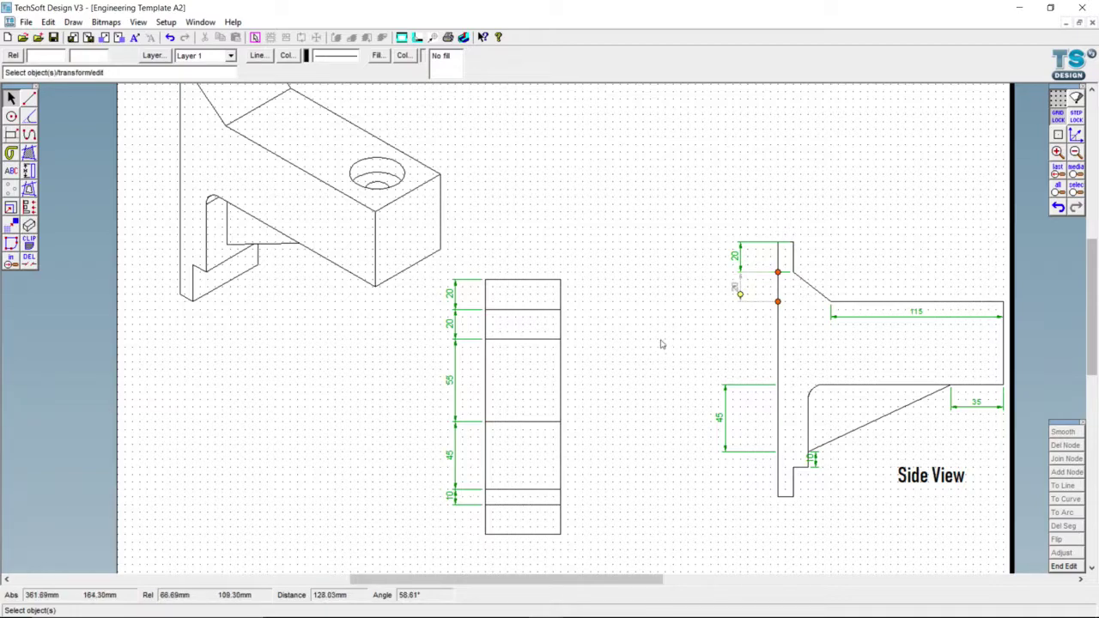
pyautogui.press('Escape')
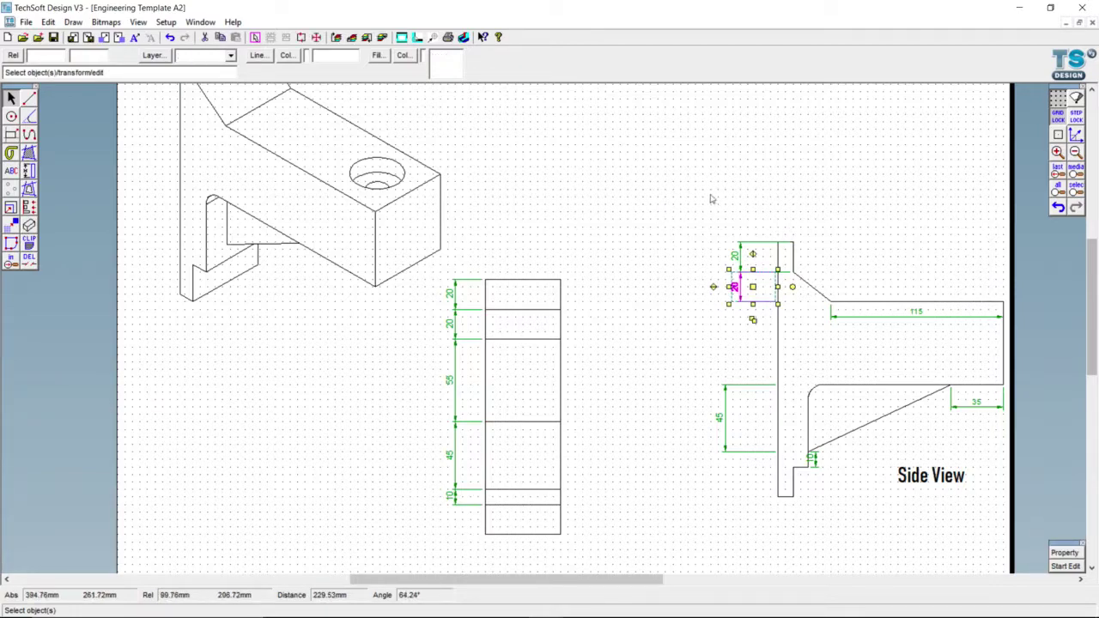
# Edit the side view's upper 20 mm dimension so both of its reference points sit on the plate's long back edge
pyautogui.click(711, 199)
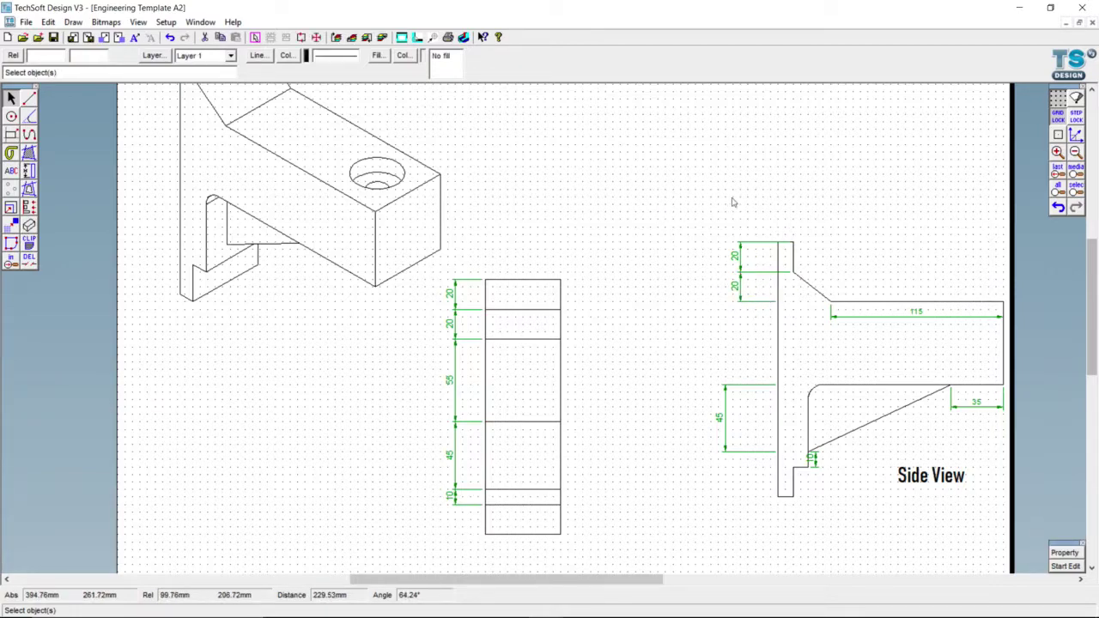
pyautogui.click(788, 276)
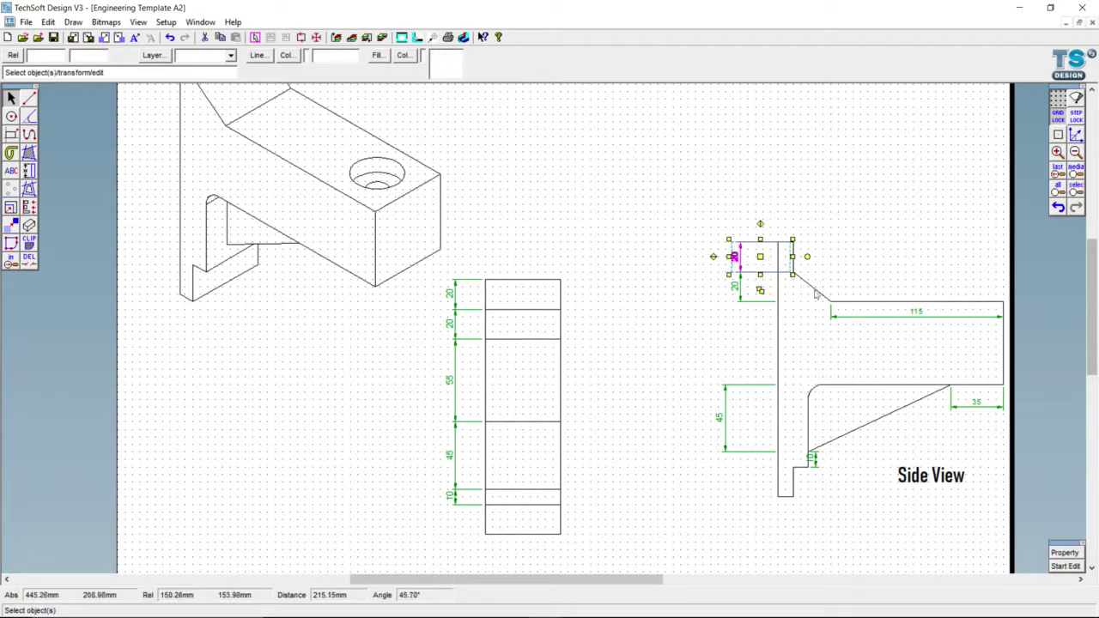
pyautogui.click(1065, 567)
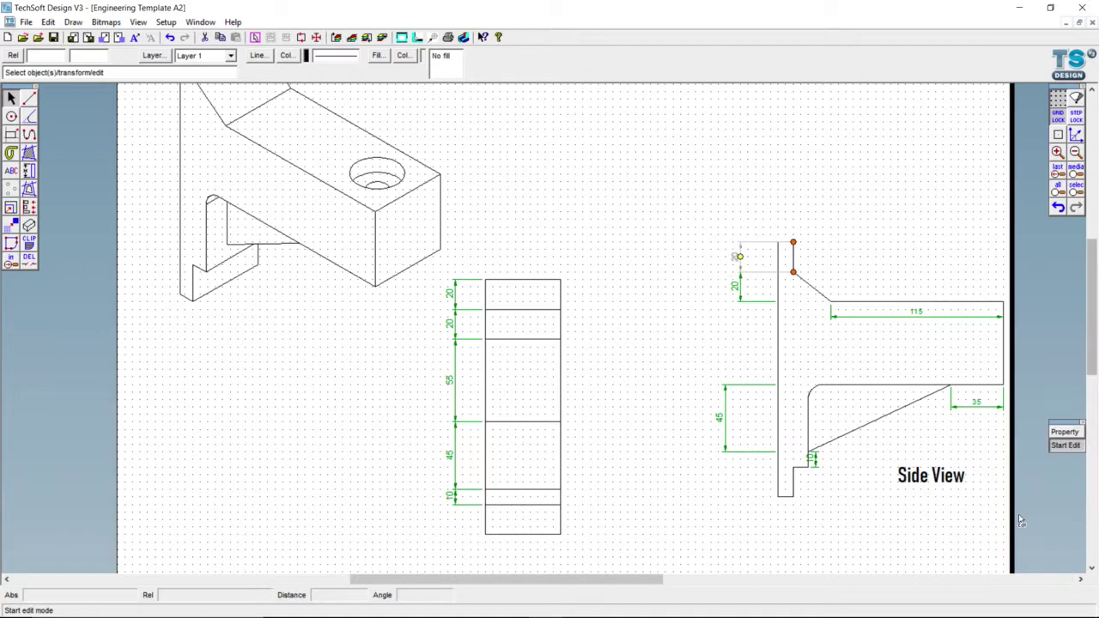
pyautogui.moveTo(791, 272); pyautogui.dragTo(777, 243)
pyautogui.click(757, 216)
pyautogui.click(696, 214)
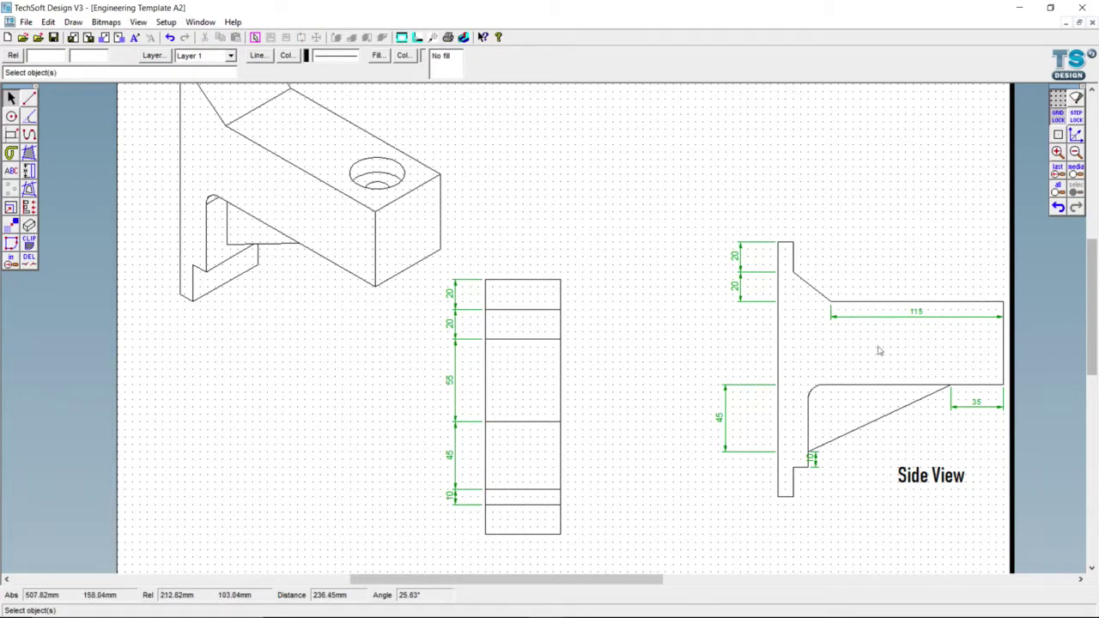
# Move the side view's 115 mm dimension line from inside the arm to above the arm's upper edge
pyautogui.click(932, 321)
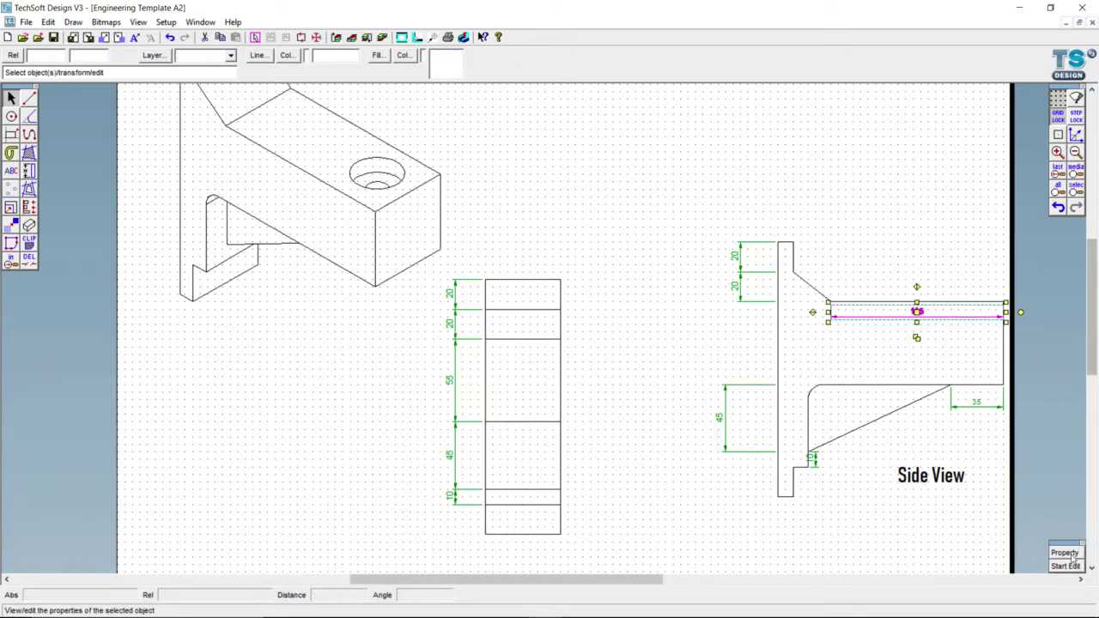
pyautogui.click(1070, 554)
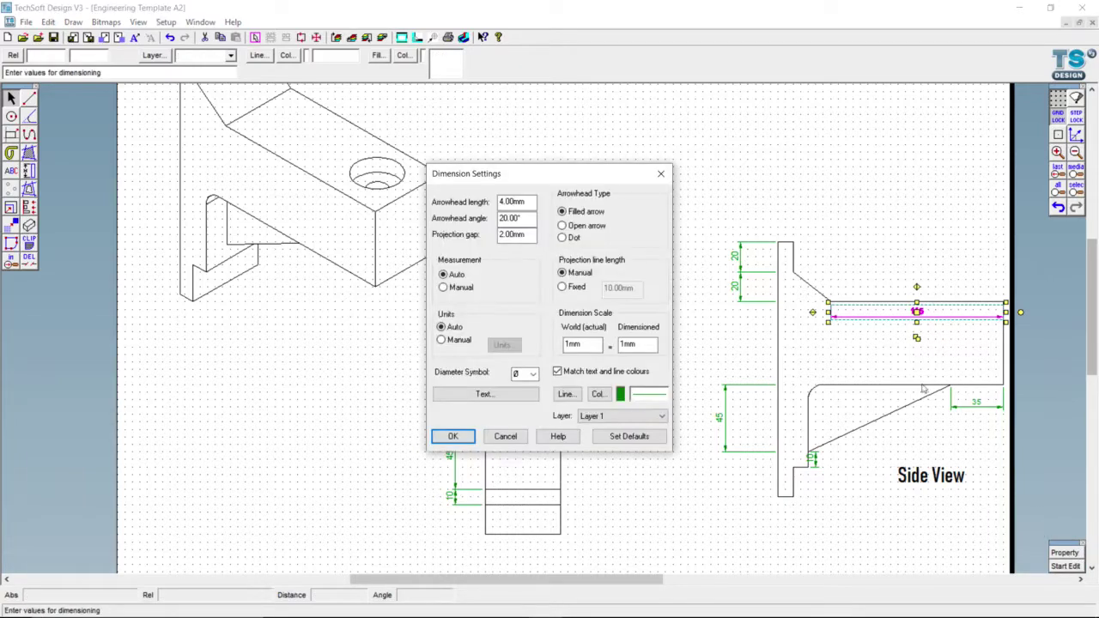
pyautogui.click(661, 174)
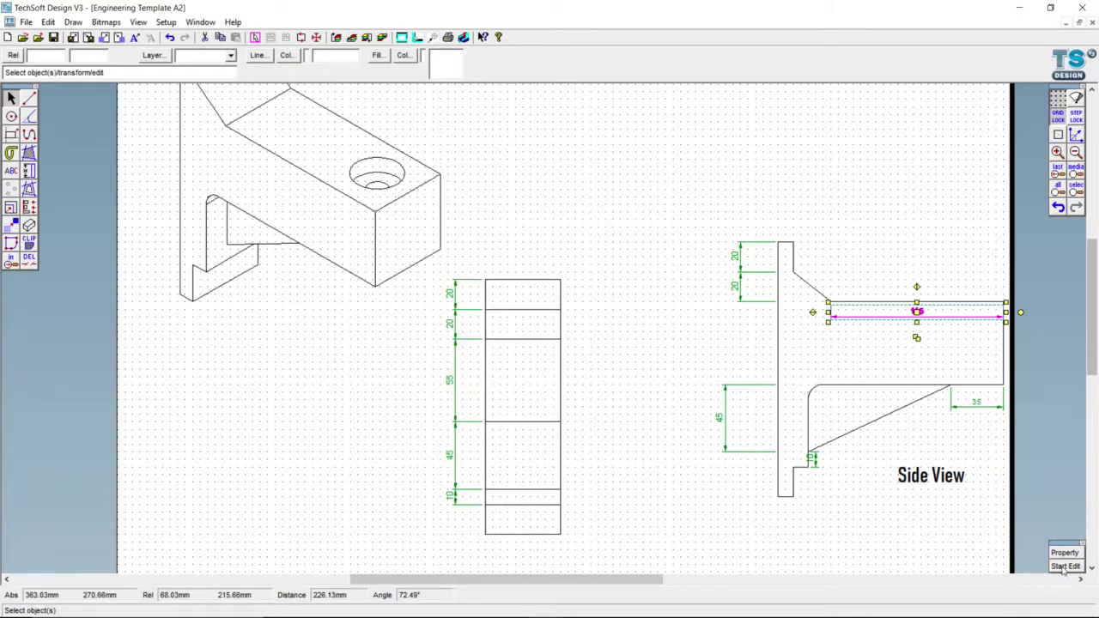
pyautogui.moveTo(903, 318); pyautogui.dragTo(904, 290)
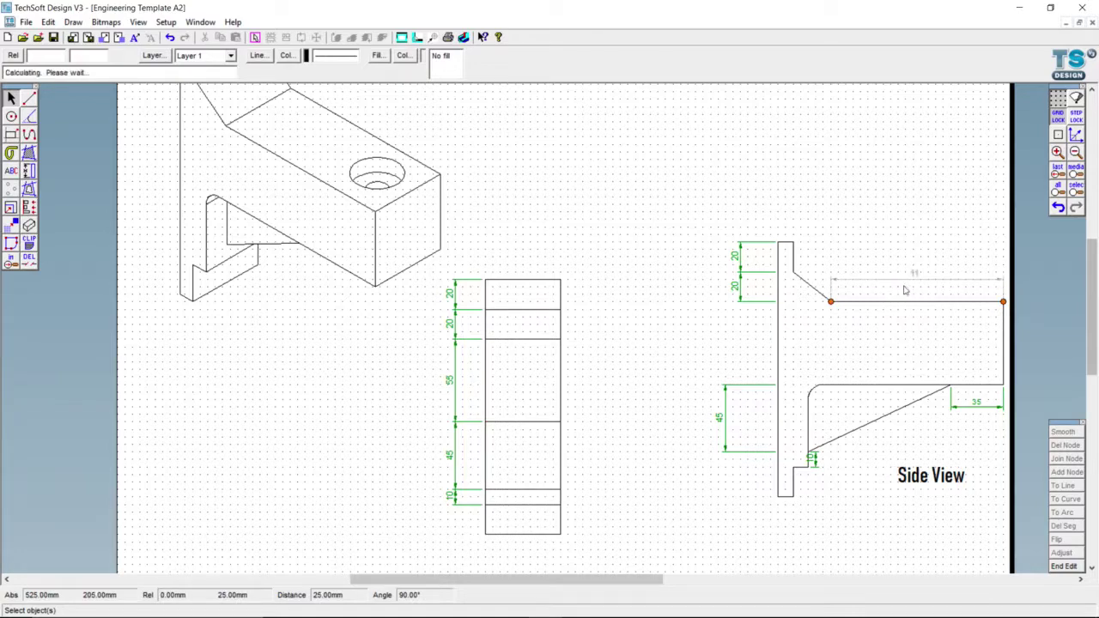
pyautogui.click(689, 350)
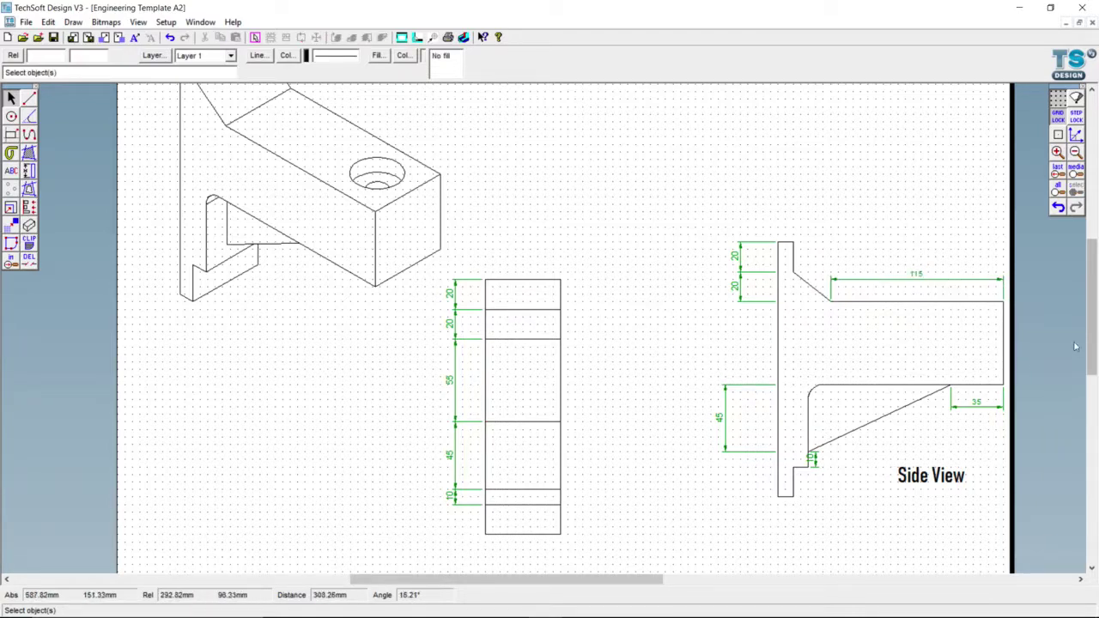
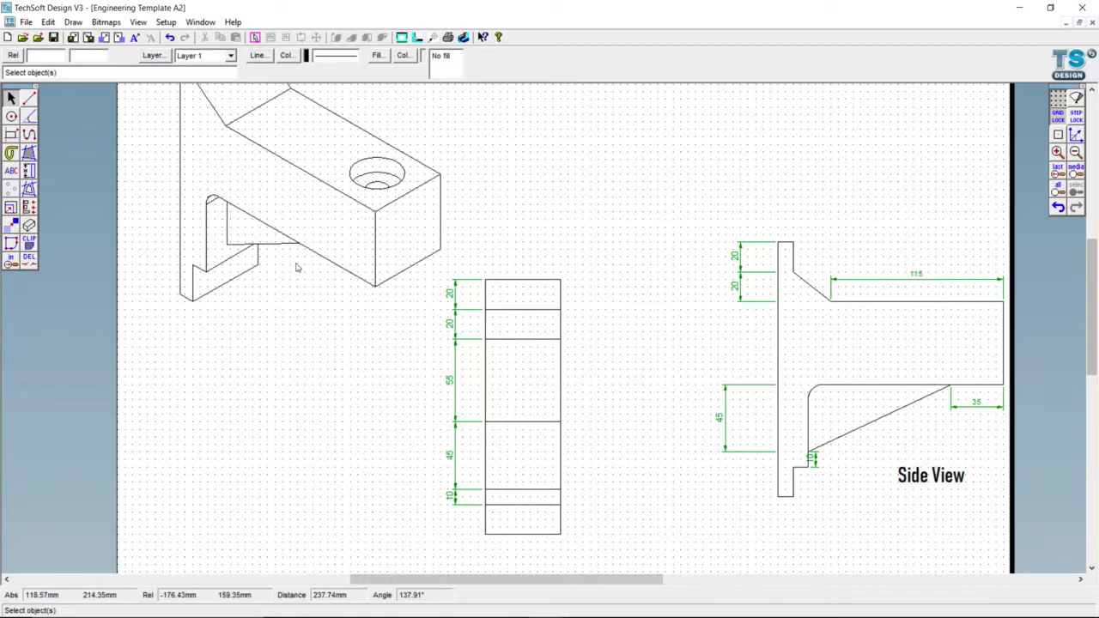
# Switch to the cctVBrackeT Aim B drawing and add a horizontal dimension across the lower edge of the front view's inner rectangle
pyautogui.click(210, 23)
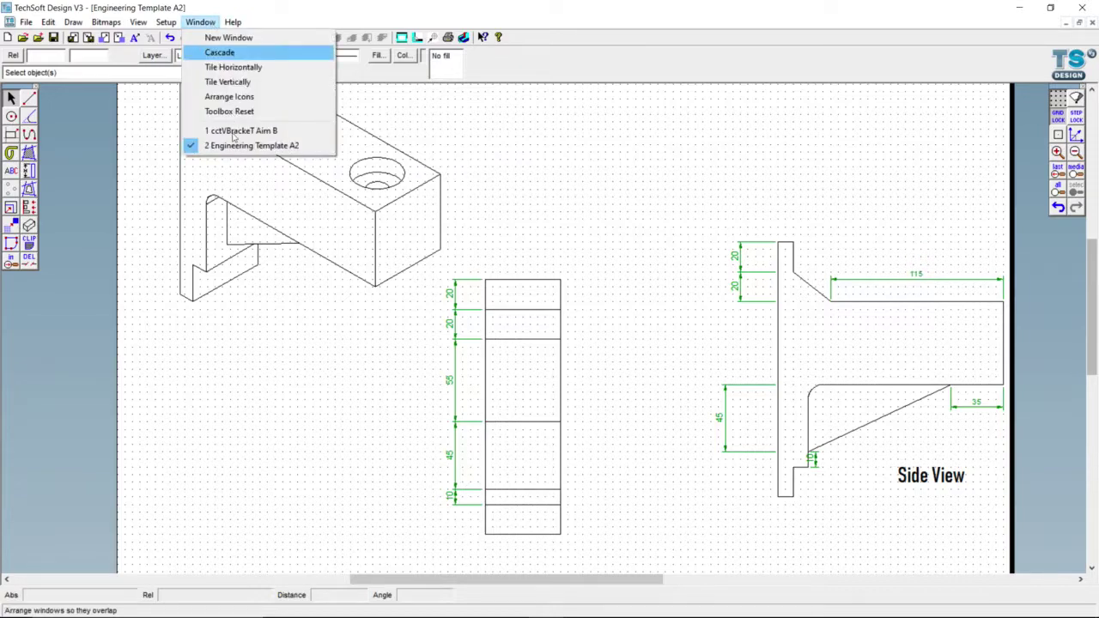
pyautogui.click(232, 130)
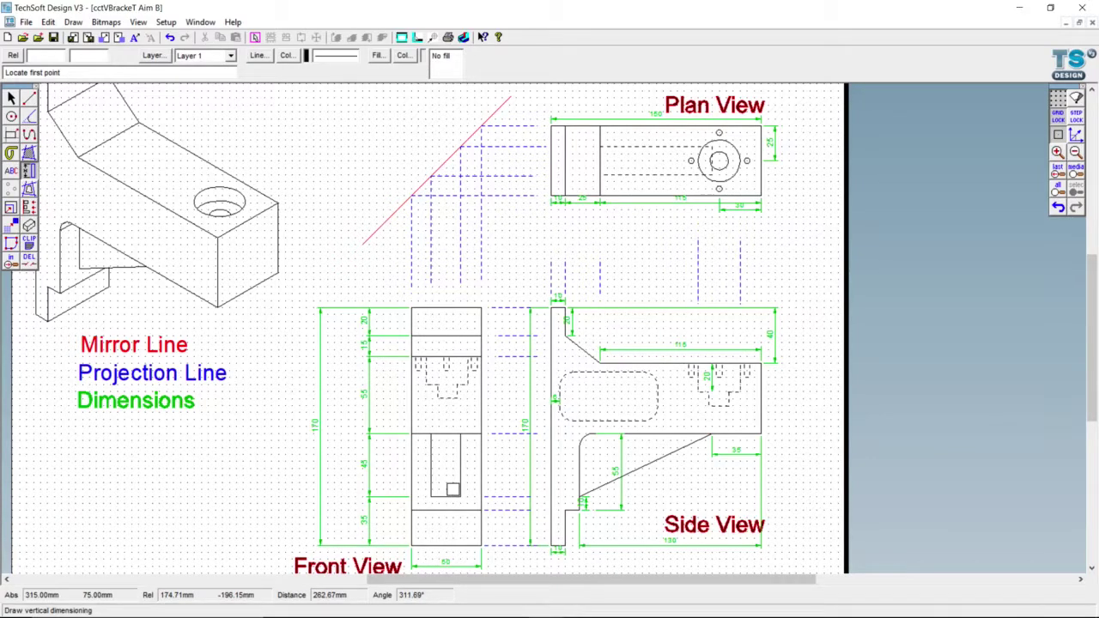
pyautogui.scroll(1, 452, 489)
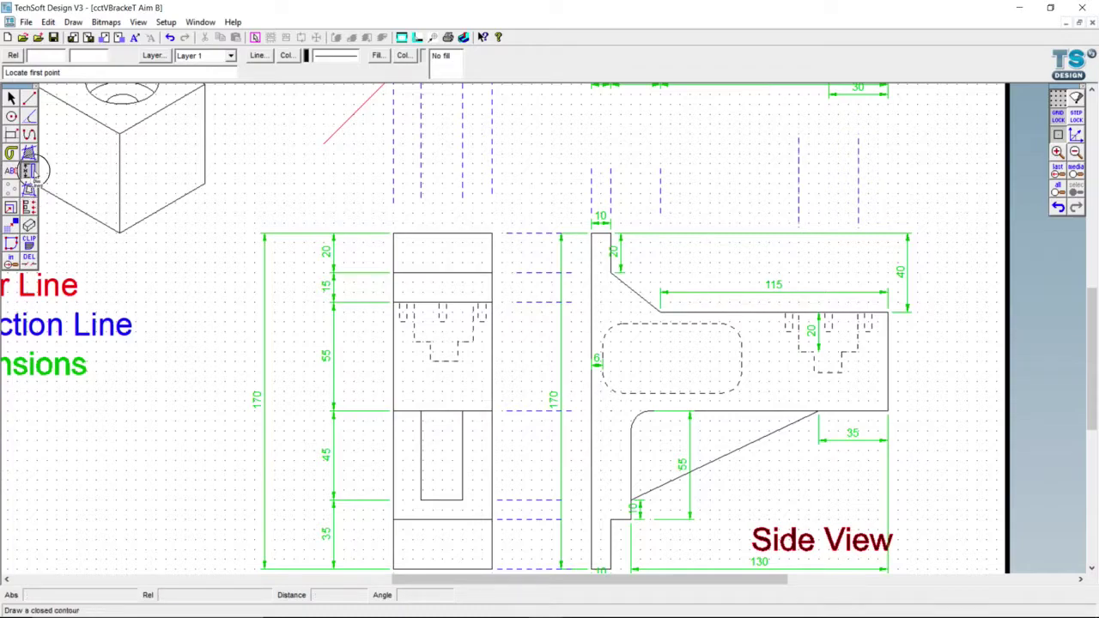
pyautogui.click(28, 170)
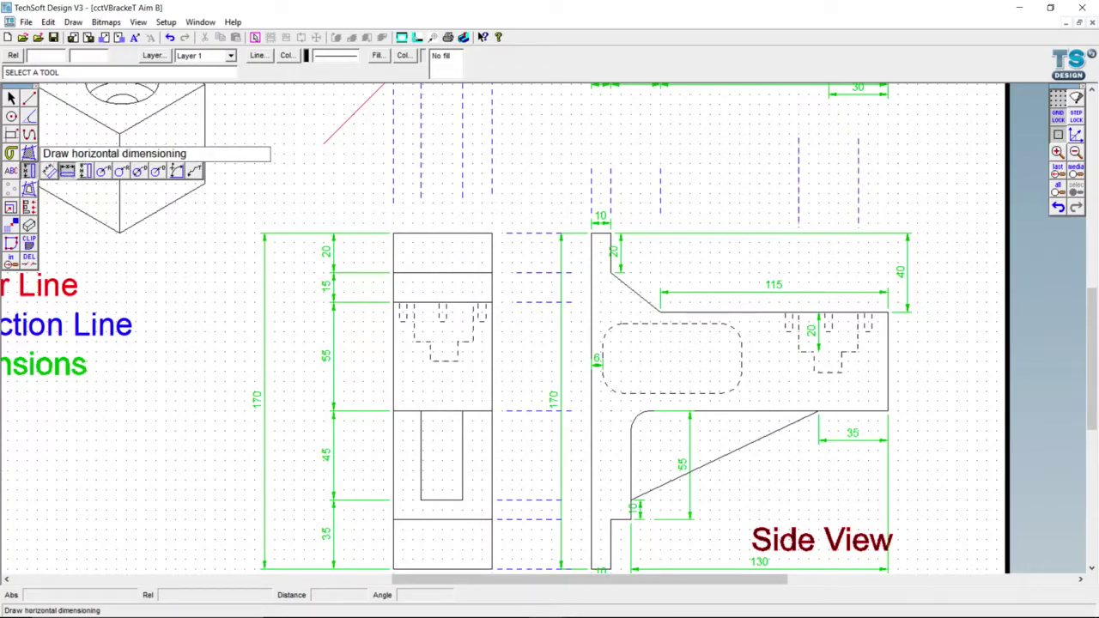
pyautogui.click(67, 172)
pyautogui.click(420, 499)
pyautogui.click(461, 500)
pyautogui.click(441, 509)
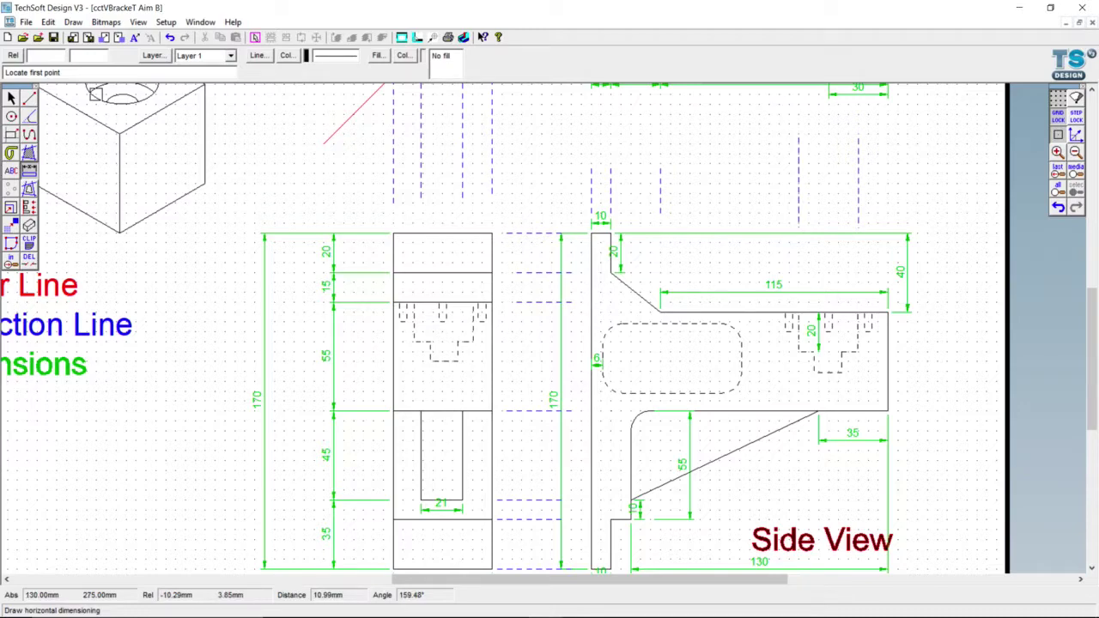
# Return to the Engineering Template A2 drawing and draw a rectangle 21 mm wide and 45 mm high in the empty area beside the front view
pyautogui.click(200, 21)
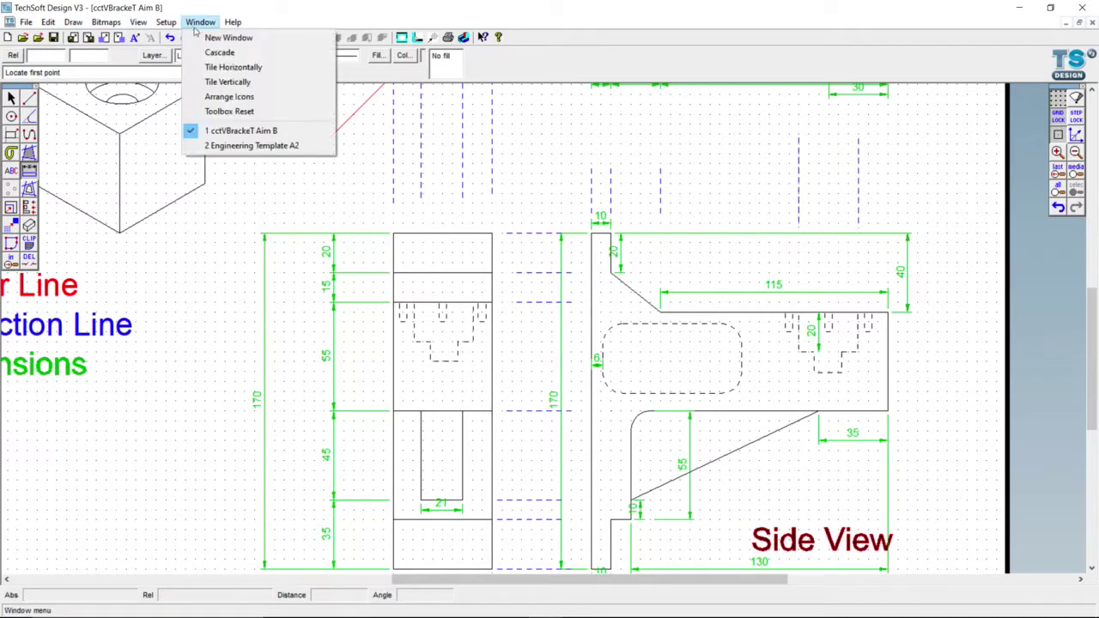
pyautogui.click(220, 145)
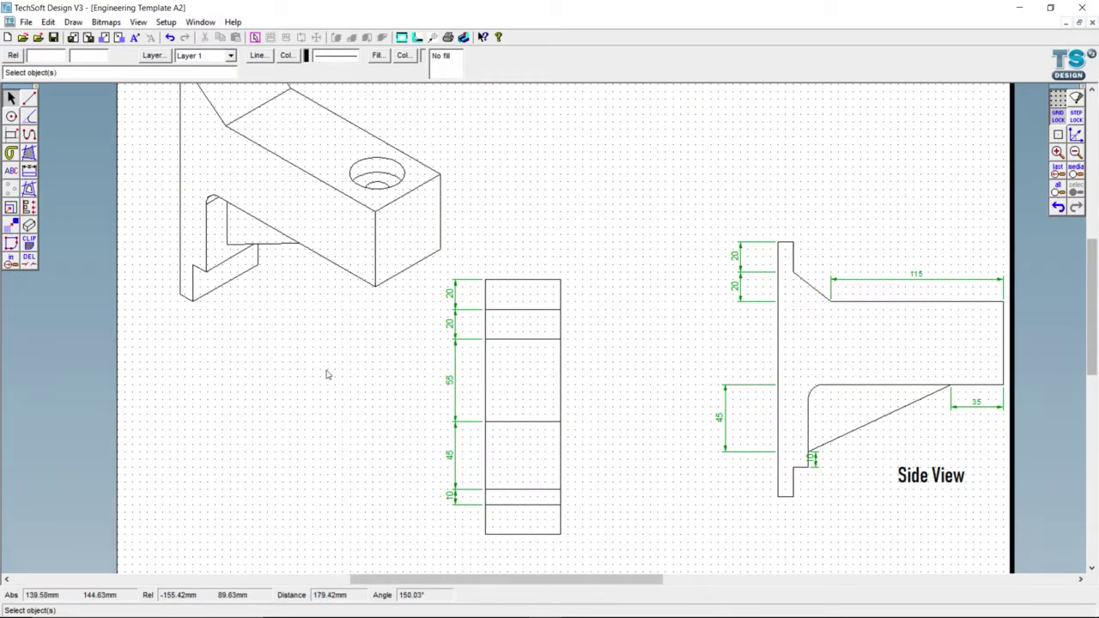
pyautogui.click(11, 134)
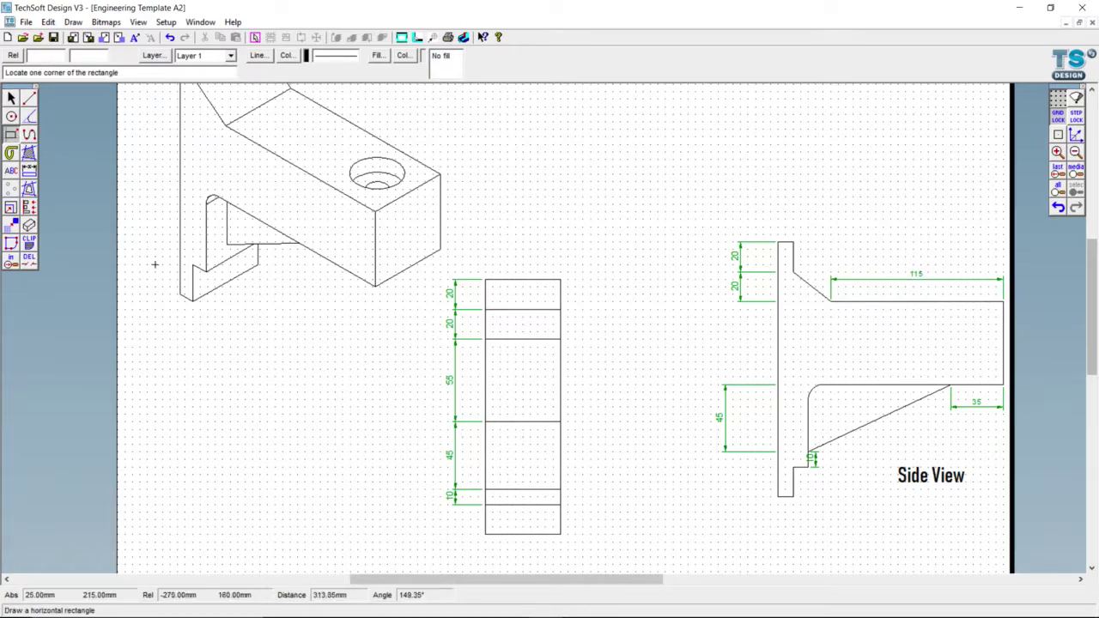
pyautogui.click(372, 391)
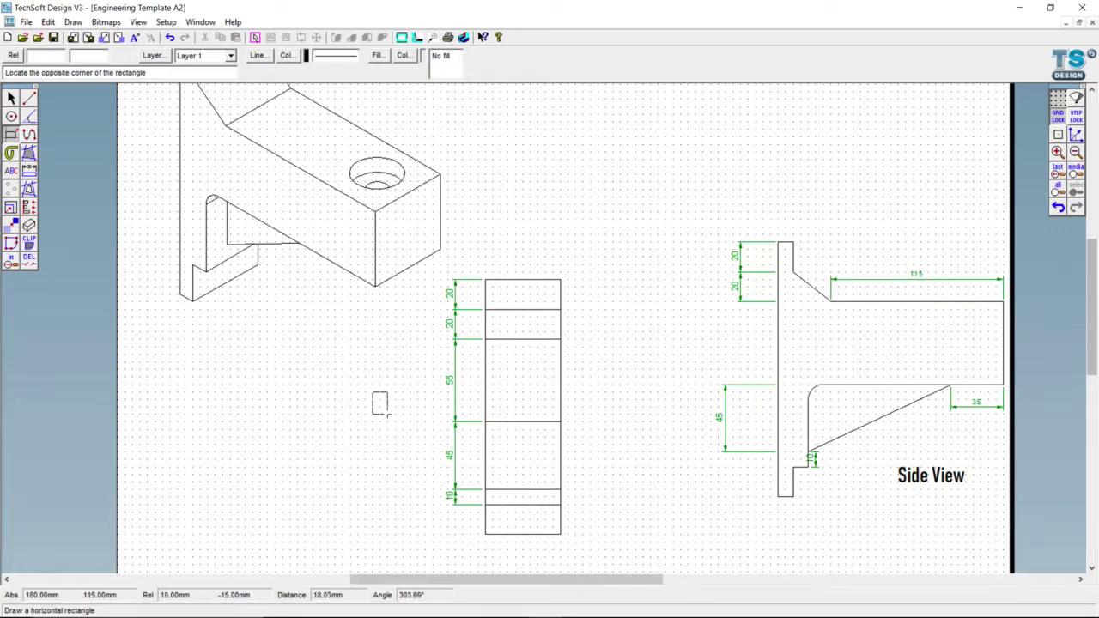
pyautogui.click(47, 55)
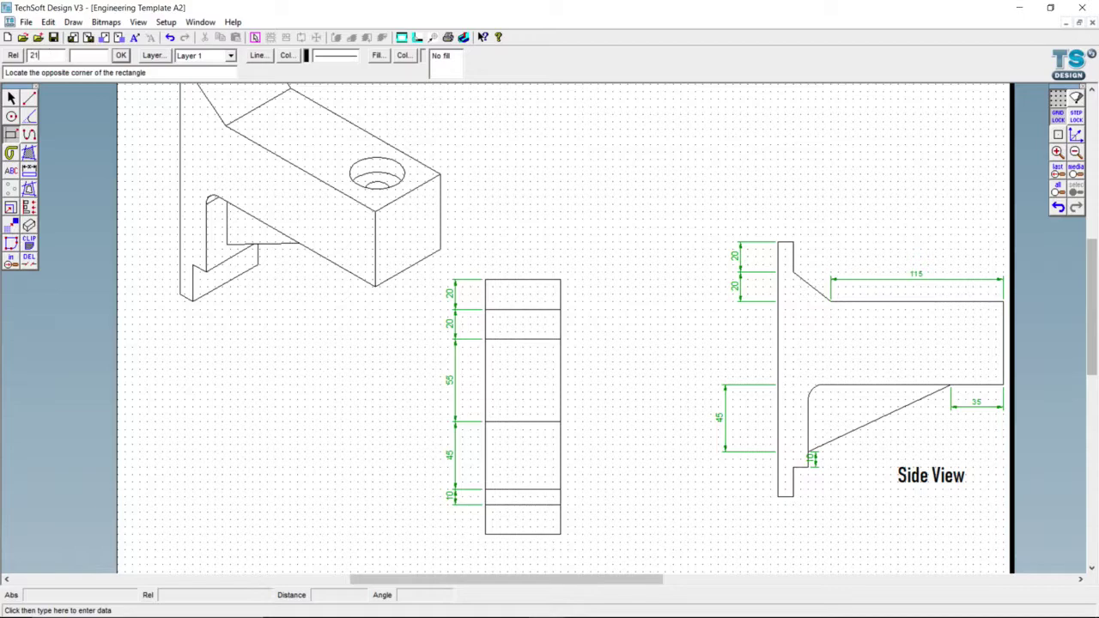
pyautogui.press('Tab')
pyautogui.write('-')
pyautogui.press('Return')
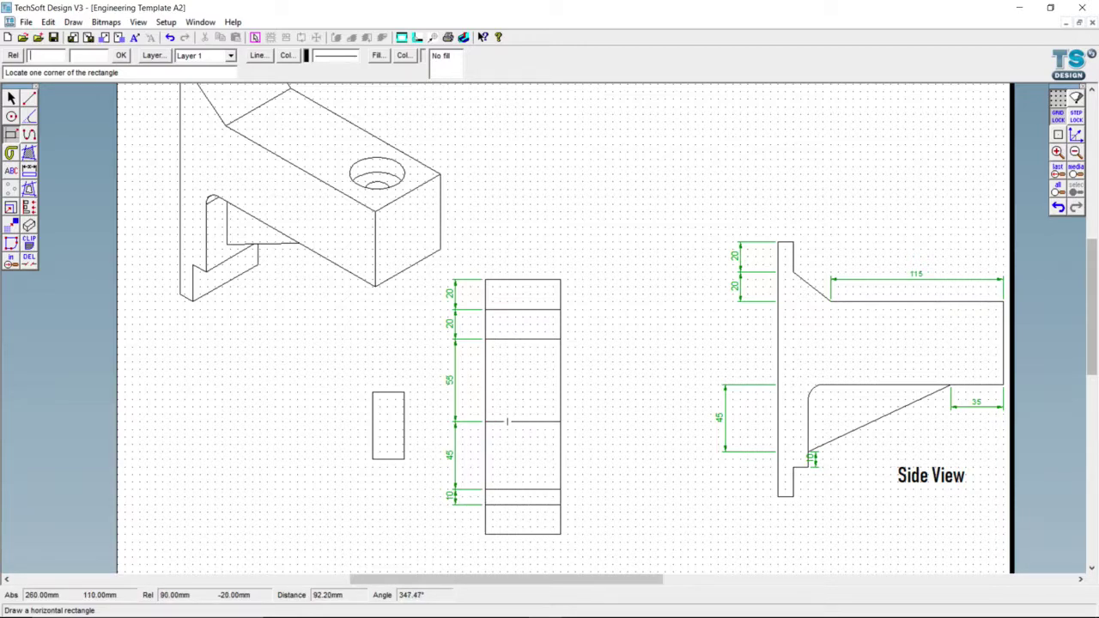
# Align the new rectangle to the front view's horizontal line below the 55 mm section using Centre Vertically
pyautogui.click(11, 100)
pyautogui.click(372, 401)
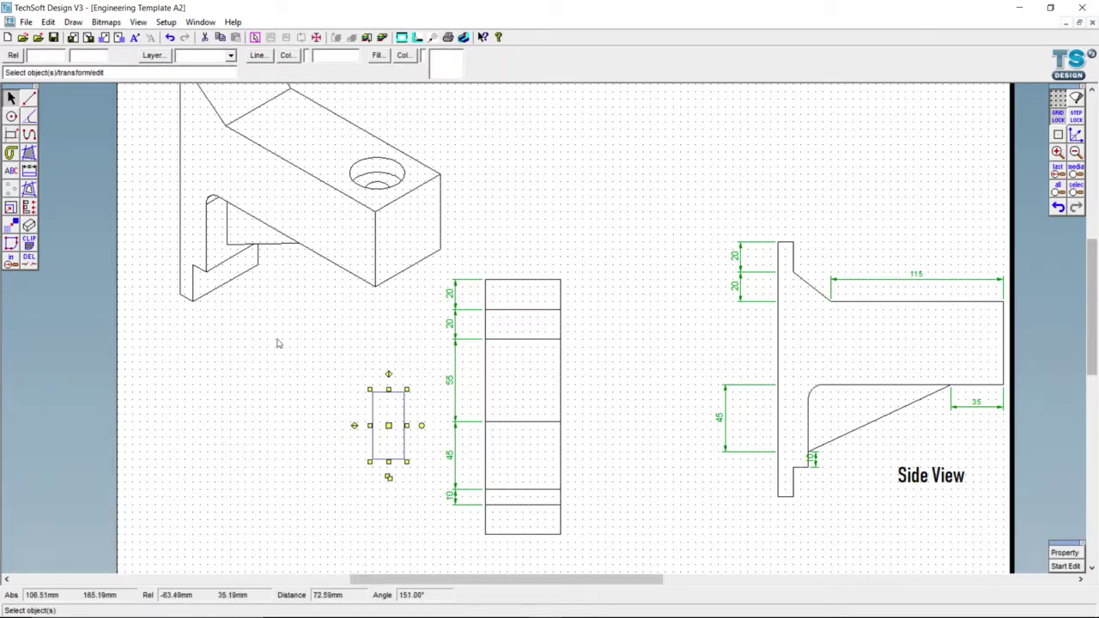
pyautogui.click(28, 210)
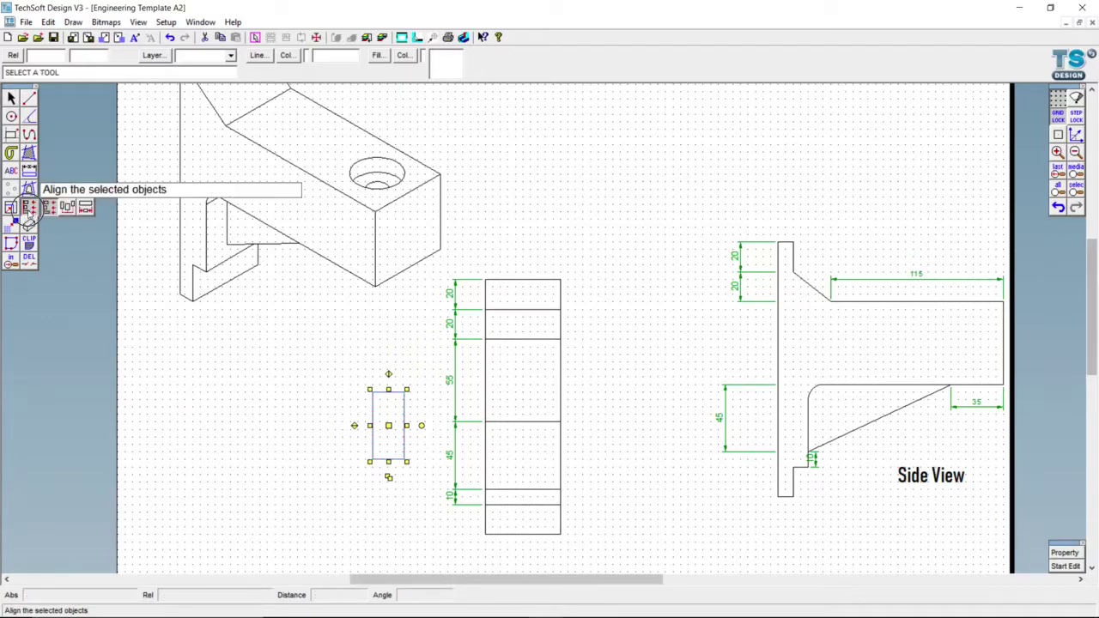
pyautogui.click(29, 211)
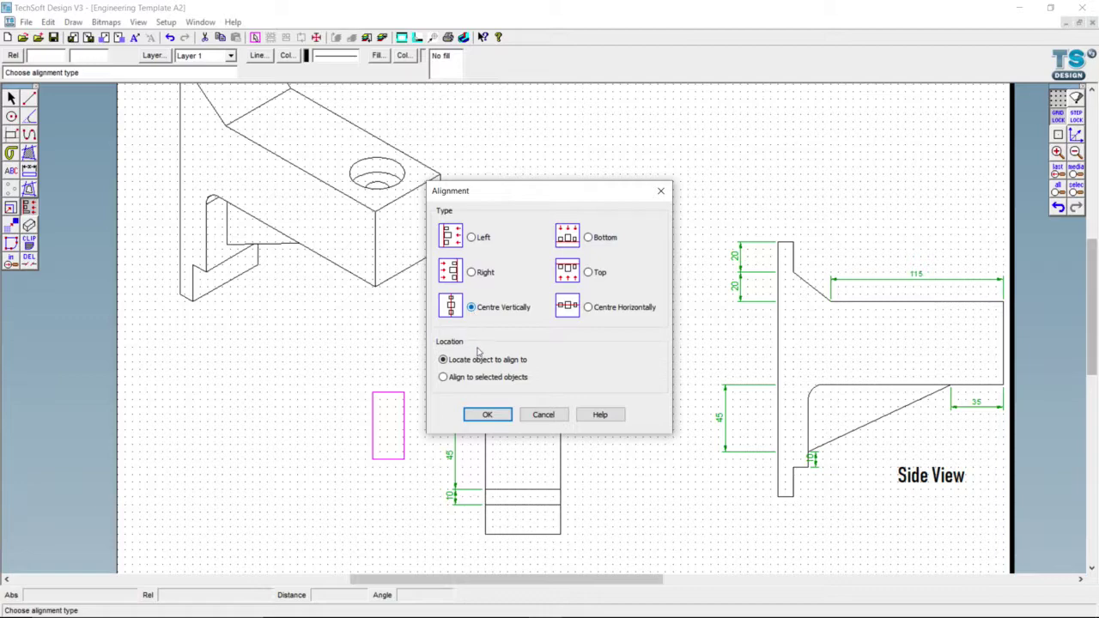
pyautogui.click(486, 415)
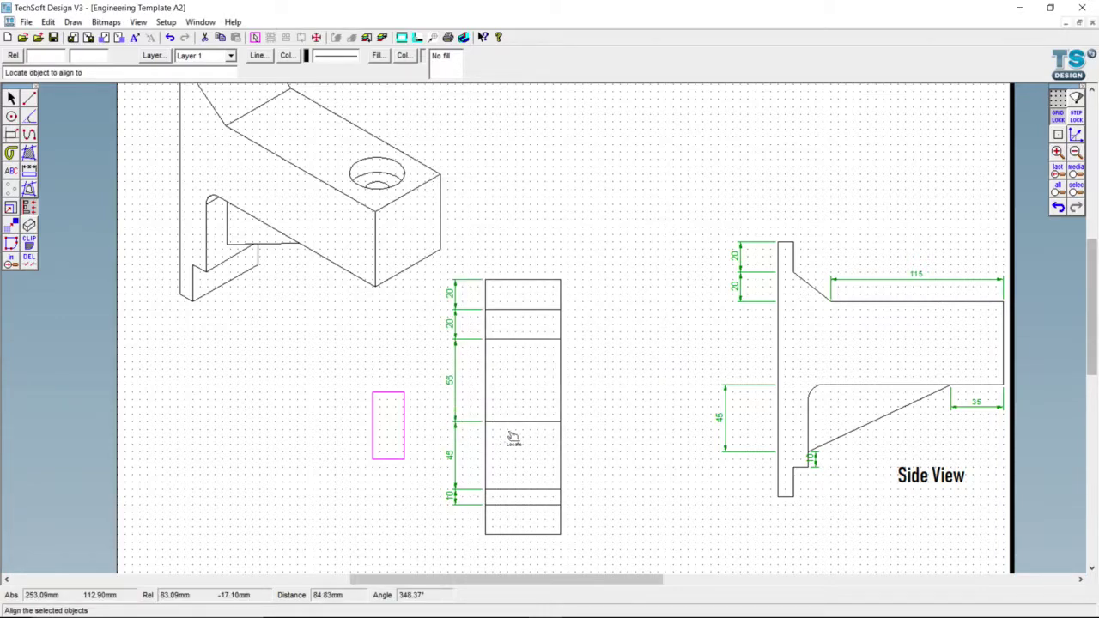
pyautogui.click(521, 422)
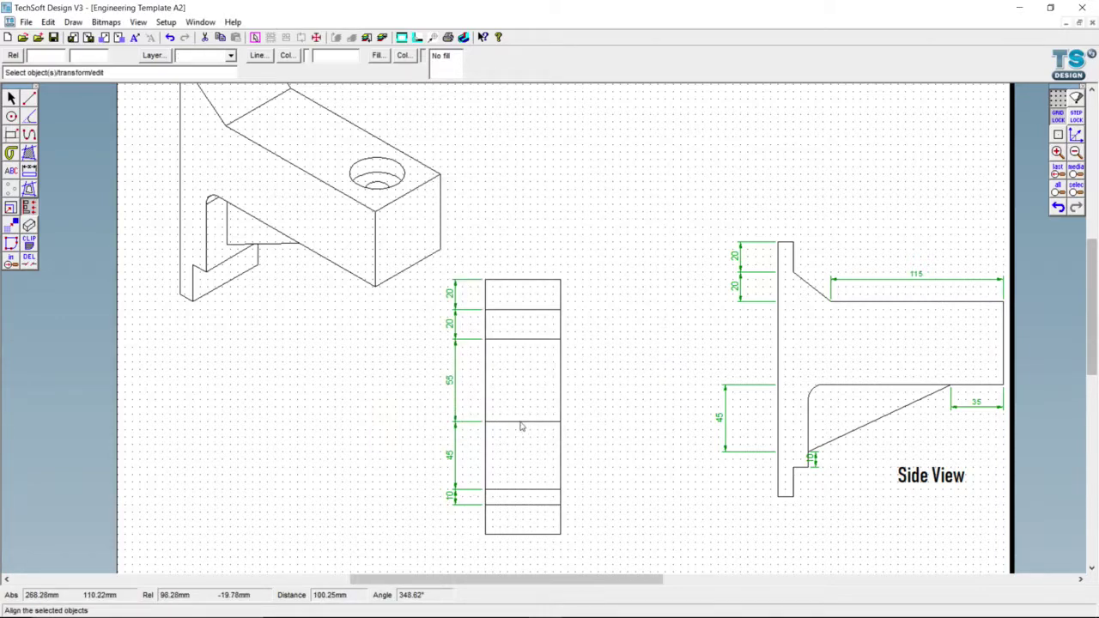
pyautogui.click(521, 426)
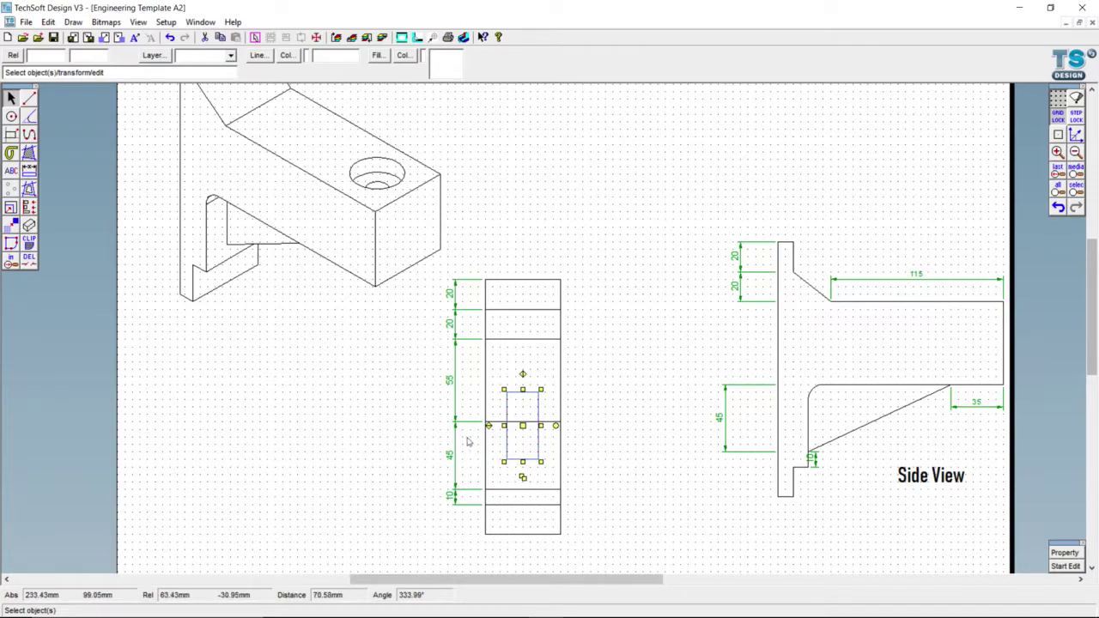
# Align the rectangle's upper edge to the front view's horizontal line below the 55 mm section using Top alignment
pyautogui.click(30, 209)
pyautogui.click(49, 207)
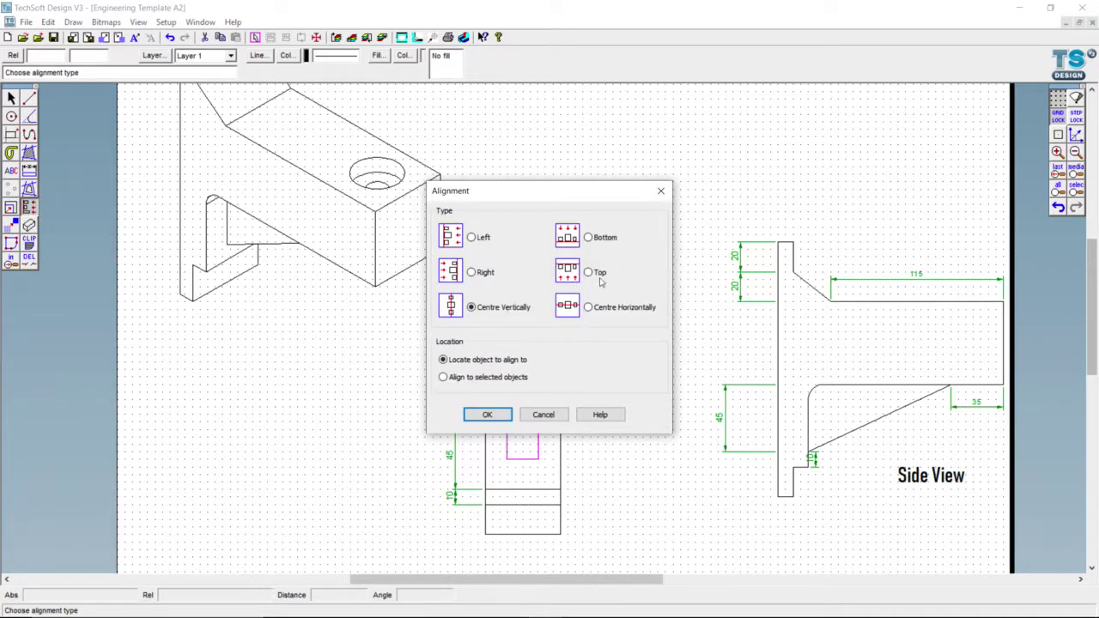
pyautogui.click(501, 414)
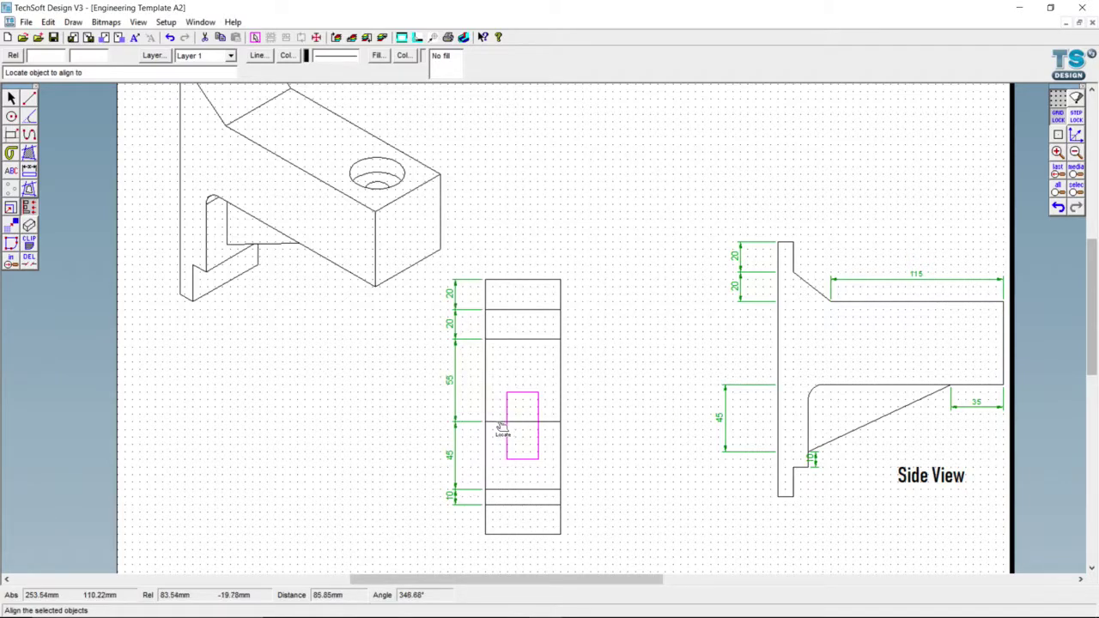
pyautogui.click(499, 421)
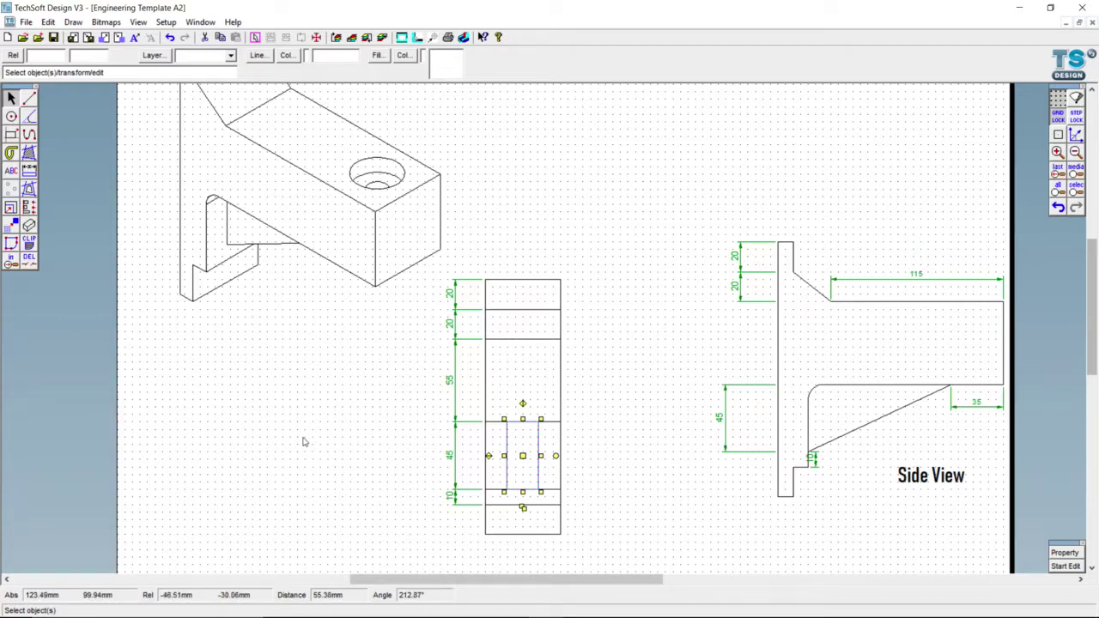
# Delete the full-width horizontal line at the lower end of the front view's inner rectangle
pyautogui.click(33, 259)
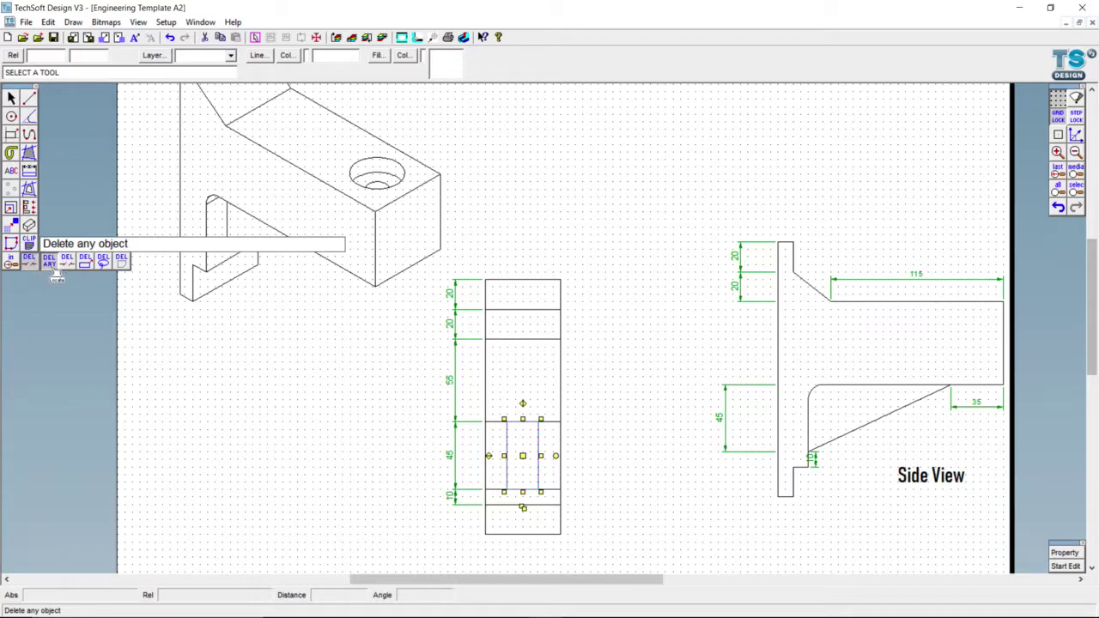
pyautogui.click(49, 265)
pyautogui.click(496, 491)
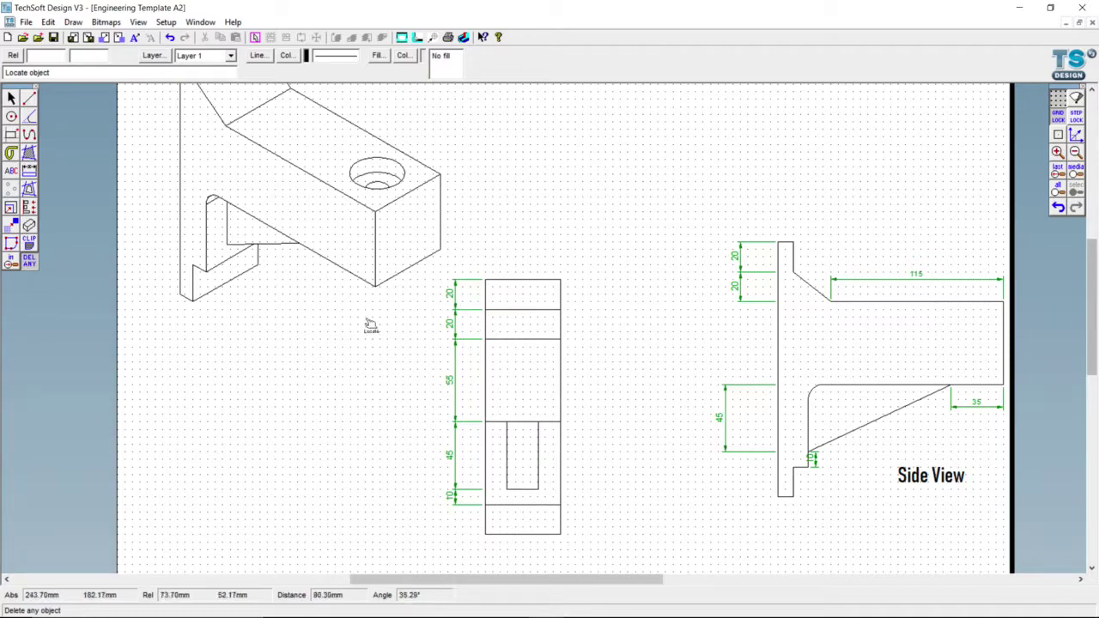
# Group the front view's outline, horizontal lines and rib rectangle into one object, leaving its dimensions out of the group
pyautogui.click(11, 98)
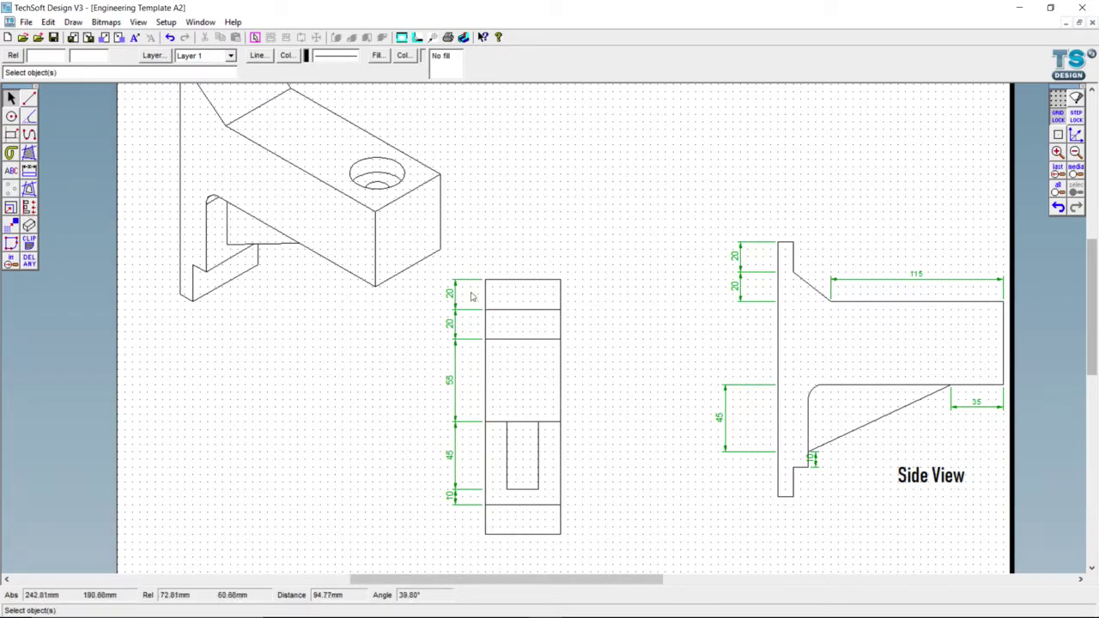
pyautogui.moveTo(436, 270); pyautogui.dragTo(536, 440)
pyautogui.moveTo(587, 513); pyautogui.dragTo(606, 544)
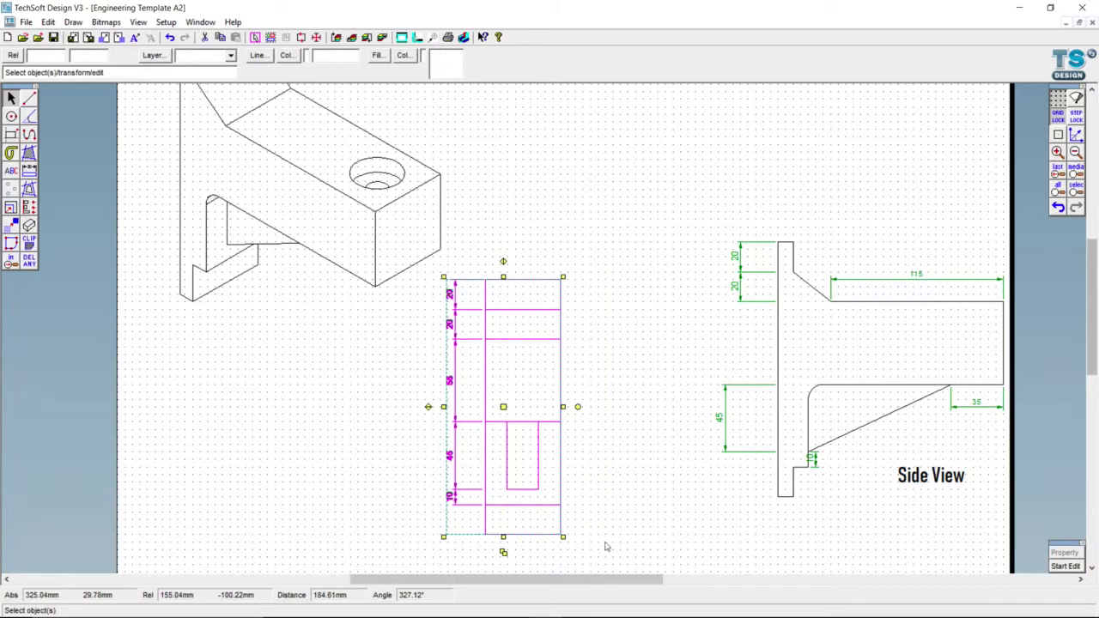
pyautogui.click(606, 544)
pyautogui.click(546, 515)
pyautogui.moveTo(546, 515); pyautogui.dragTo(482, 268)
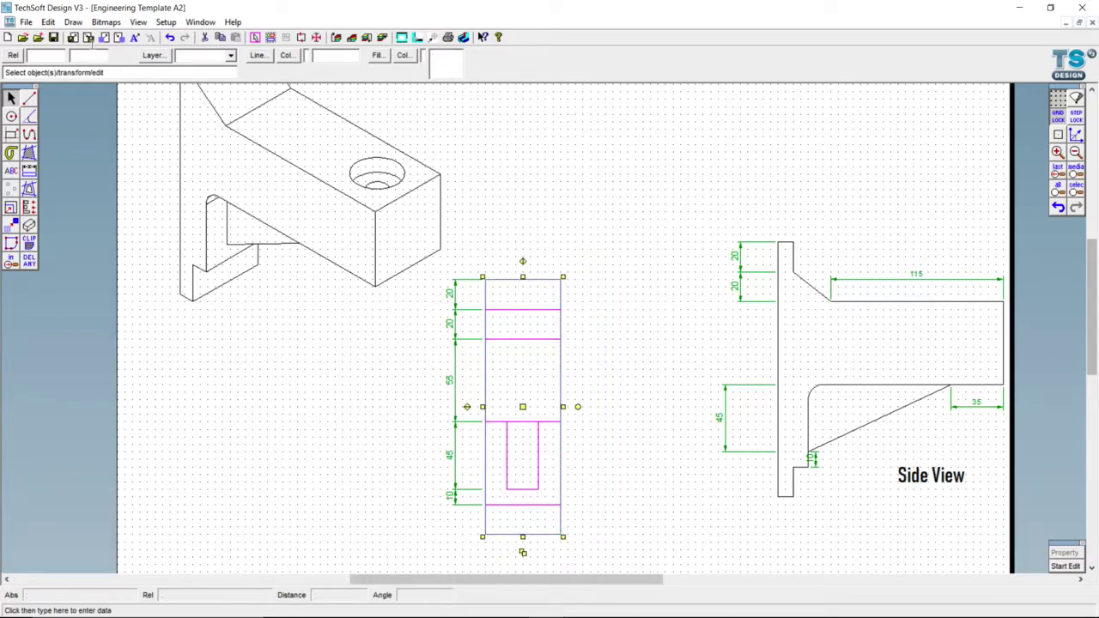
pyautogui.click(48, 22)
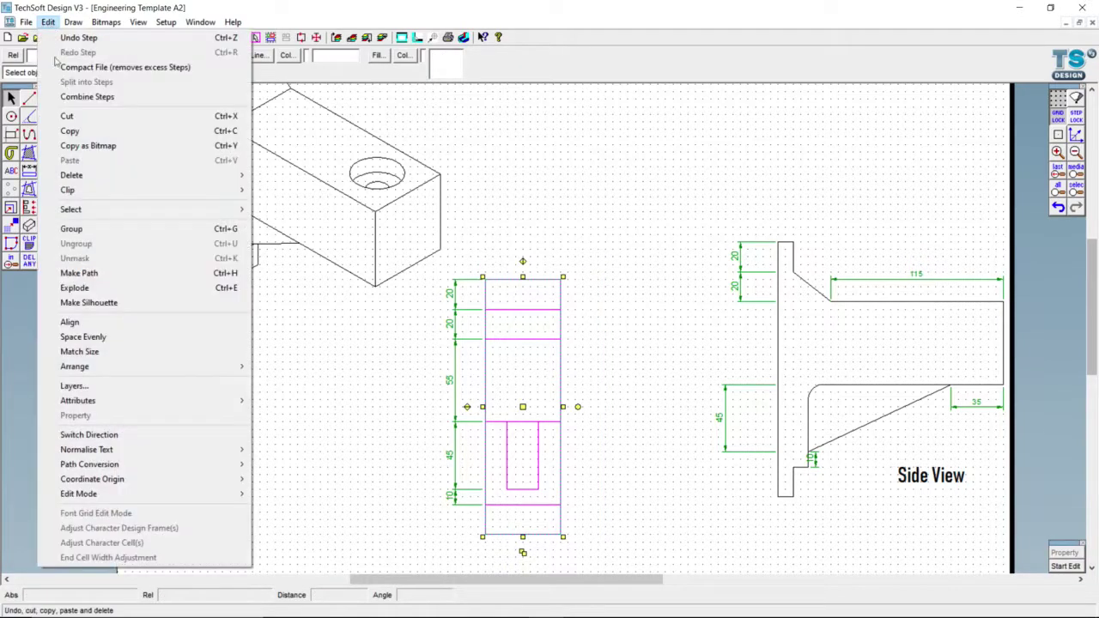
pyautogui.click(90, 230)
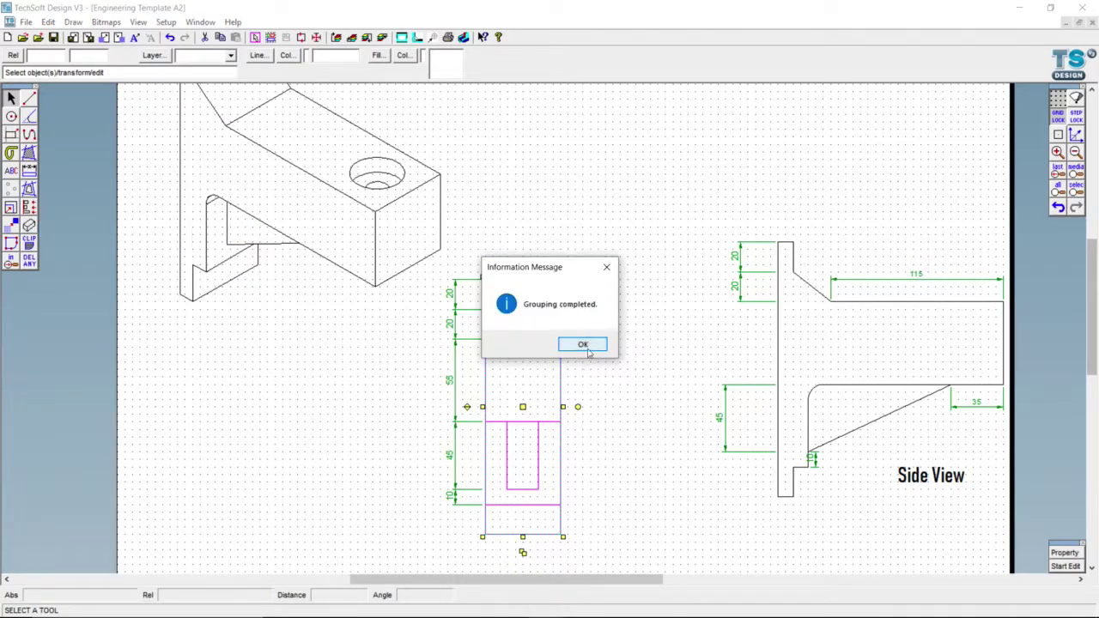
pyautogui.click(582, 344)
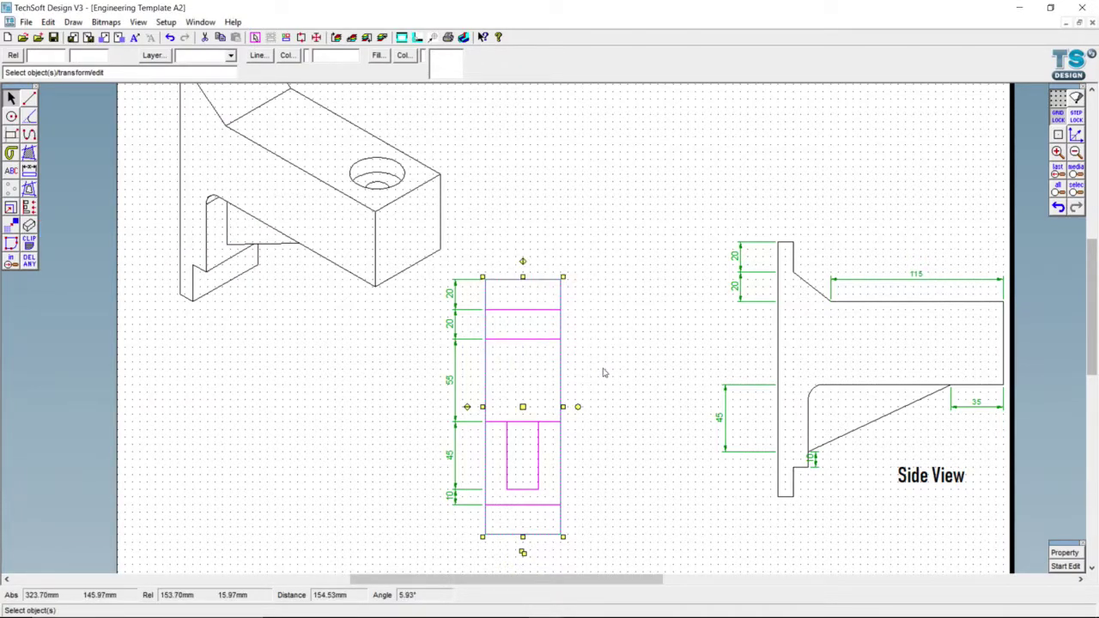
# Try to align the front view together with its dimensions to the side view's upper edge using Top alignment, and undo it
pyautogui.click(611, 543)
pyautogui.moveTo(430, 381)
pyautogui.mouseDown()
pyautogui.moveTo(406, 312)
pyautogui.moveTo(432, 271)
pyautogui.mouseUp()
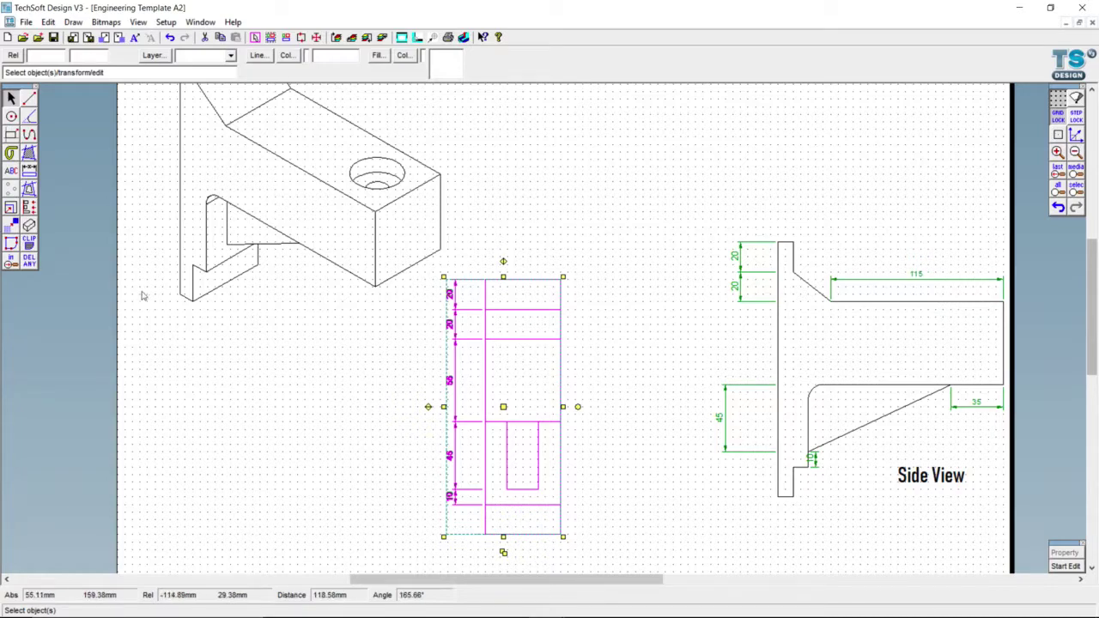
pyautogui.click(29, 207)
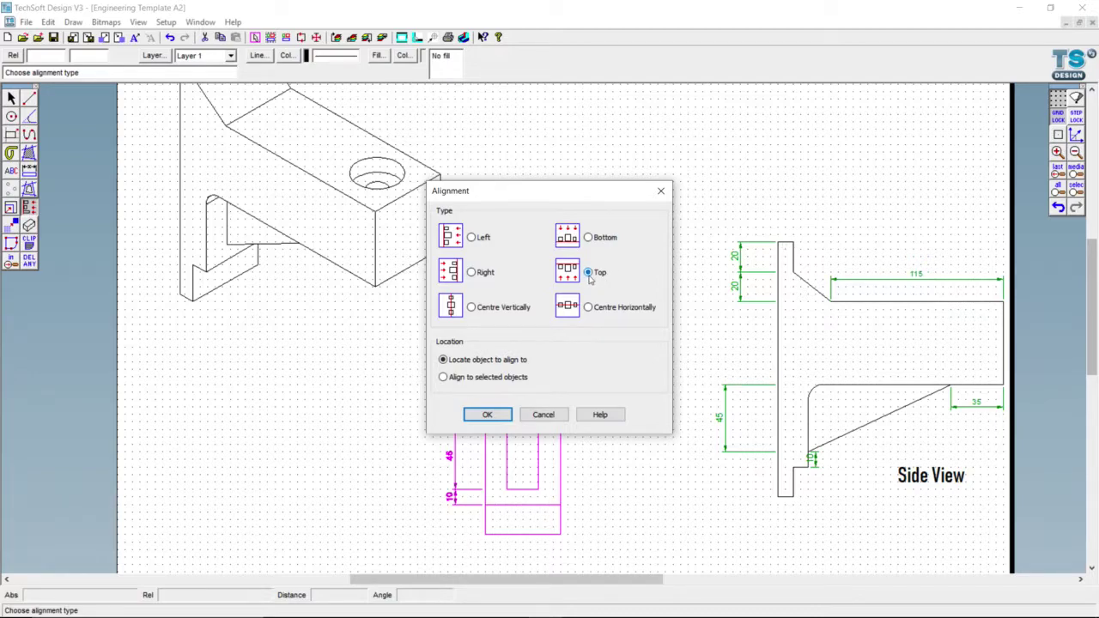
pyautogui.click(486, 414)
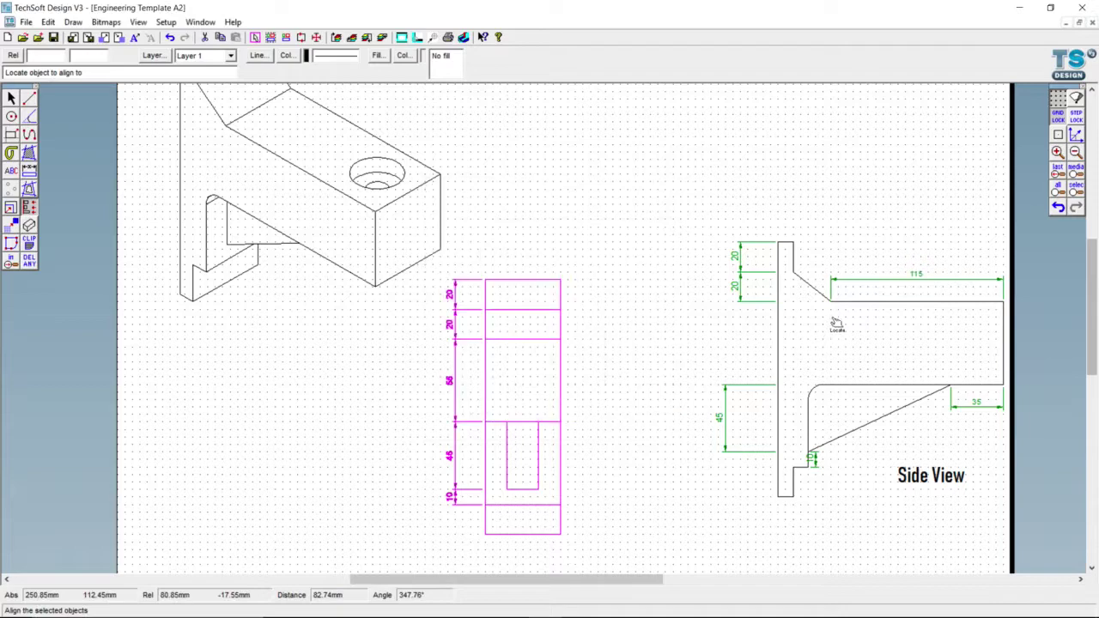
pyautogui.click(783, 245)
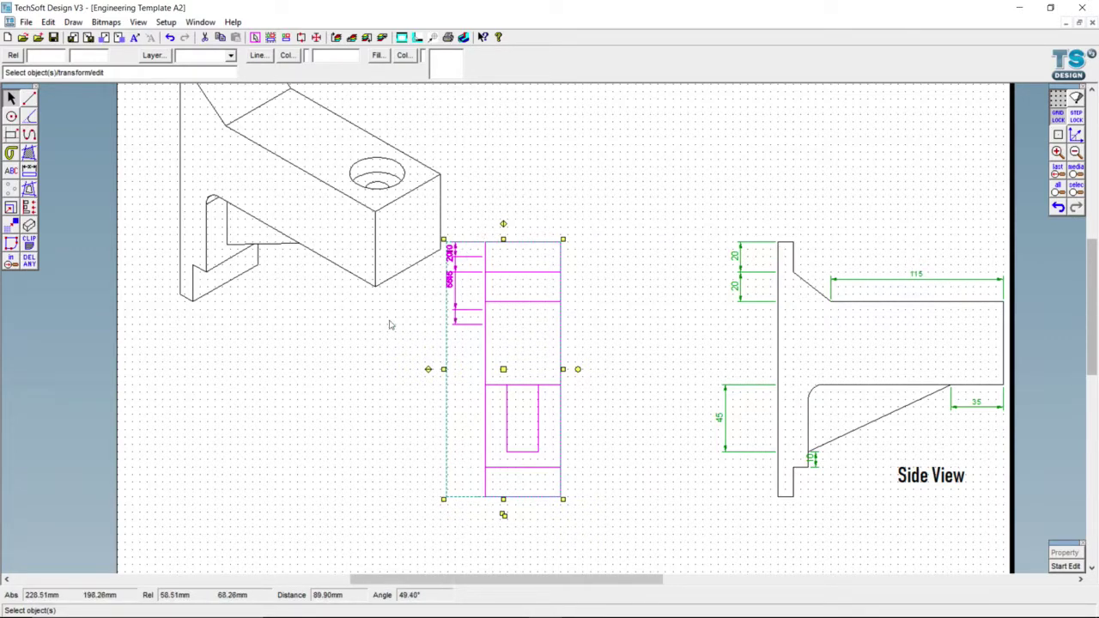
pyautogui.click(318, 366)
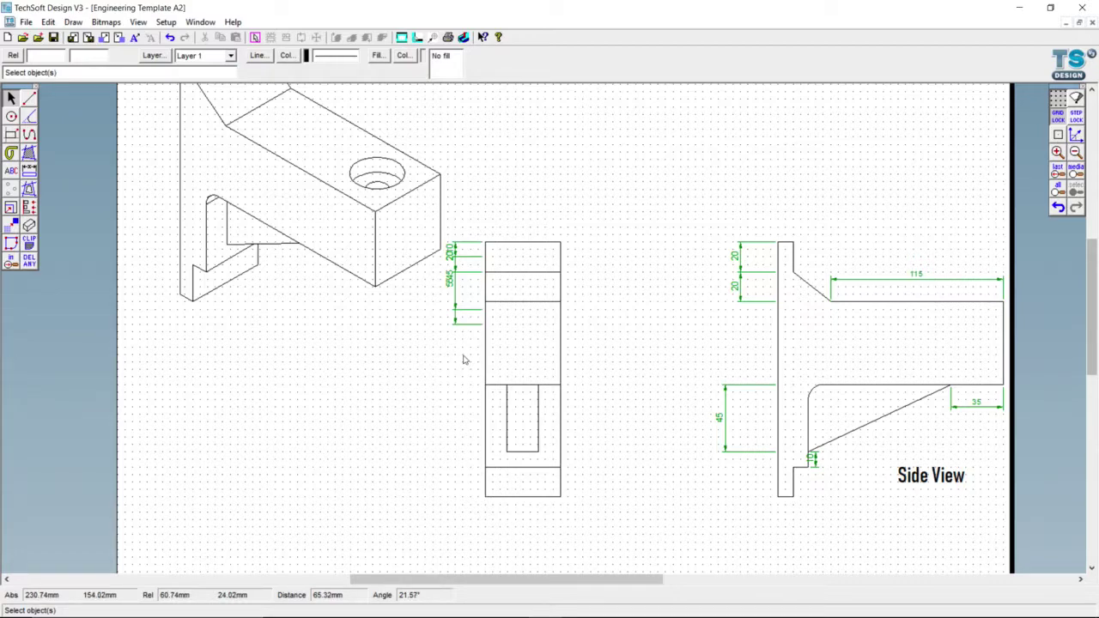
pyautogui.hotkey('ctrl', 'z')
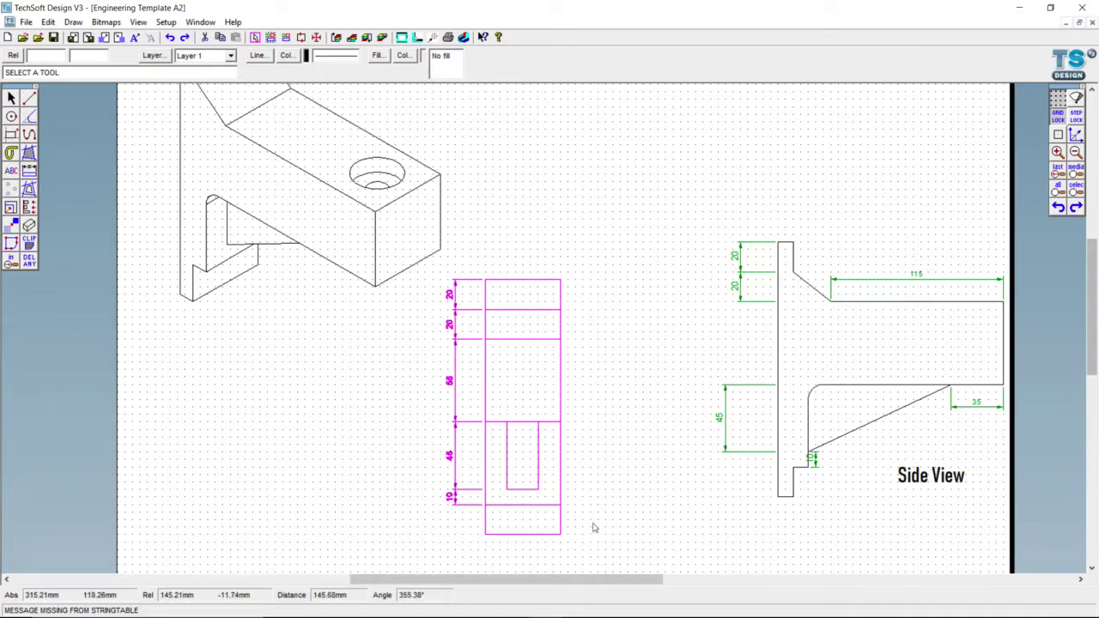
# Align only the grouped front view, without its dimensions, to the side view's upper edge using Top alignment
pyautogui.click(11, 98)
pyautogui.click(453, 383)
pyautogui.click(546, 348)
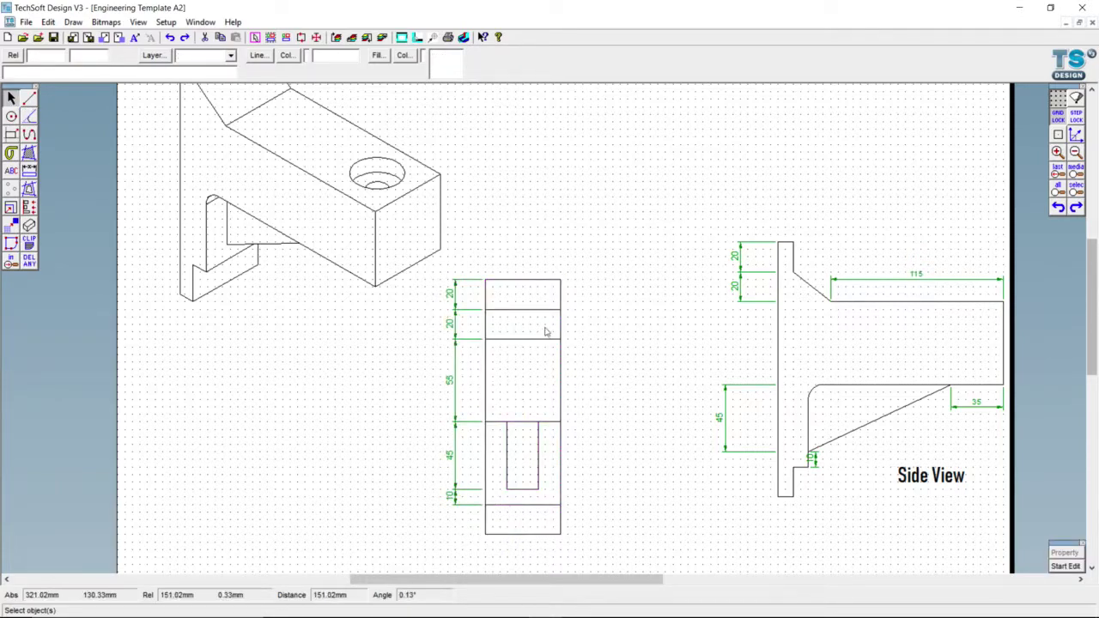
pyautogui.click(564, 318)
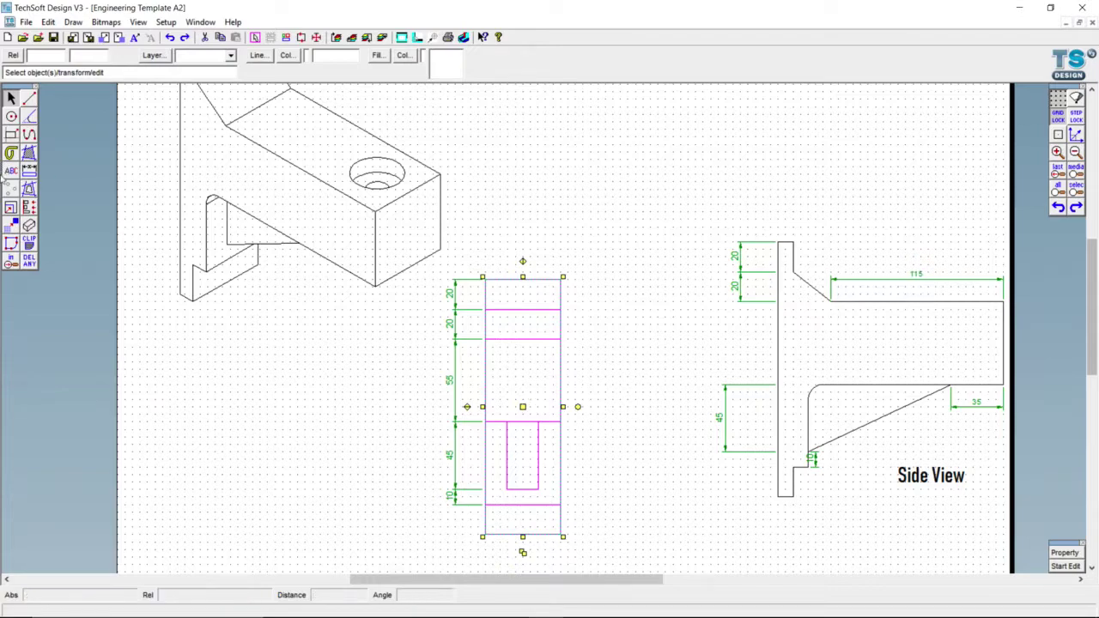
pyautogui.click(29, 207)
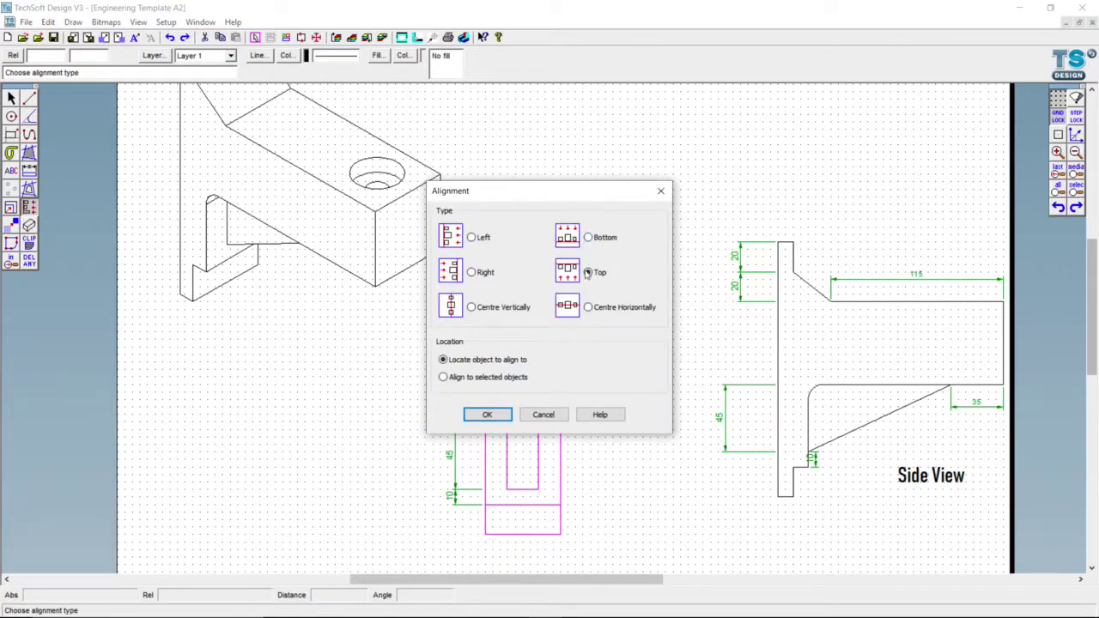
pyautogui.click(500, 414)
pyautogui.click(790, 246)
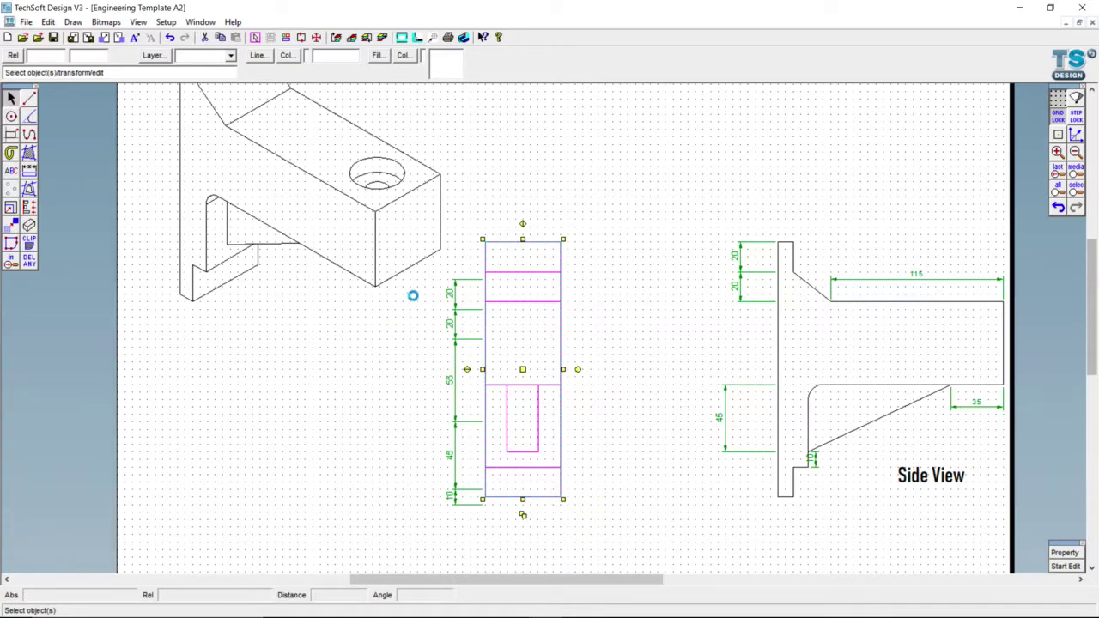
# Move the front view's column of dimensions straight up about 25 mm so they line up with the view's horizontal lines
pyautogui.moveTo(432, 273); pyautogui.dragTo(500, 548)
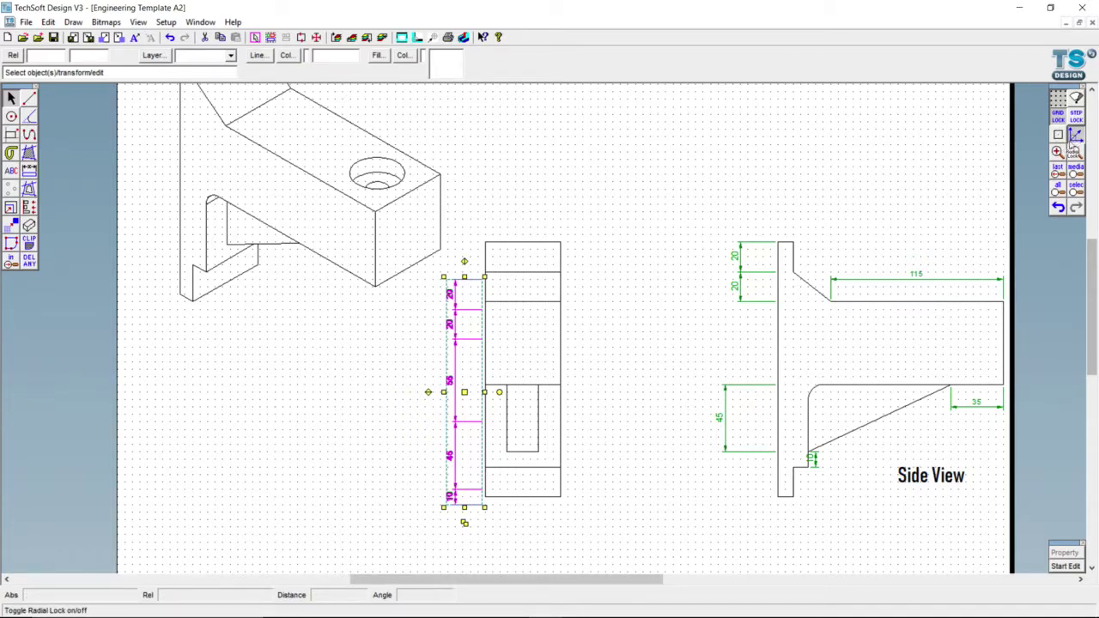
pyautogui.click(464, 392)
pyautogui.moveTo(464, 387); pyautogui.dragTo(464, 354)
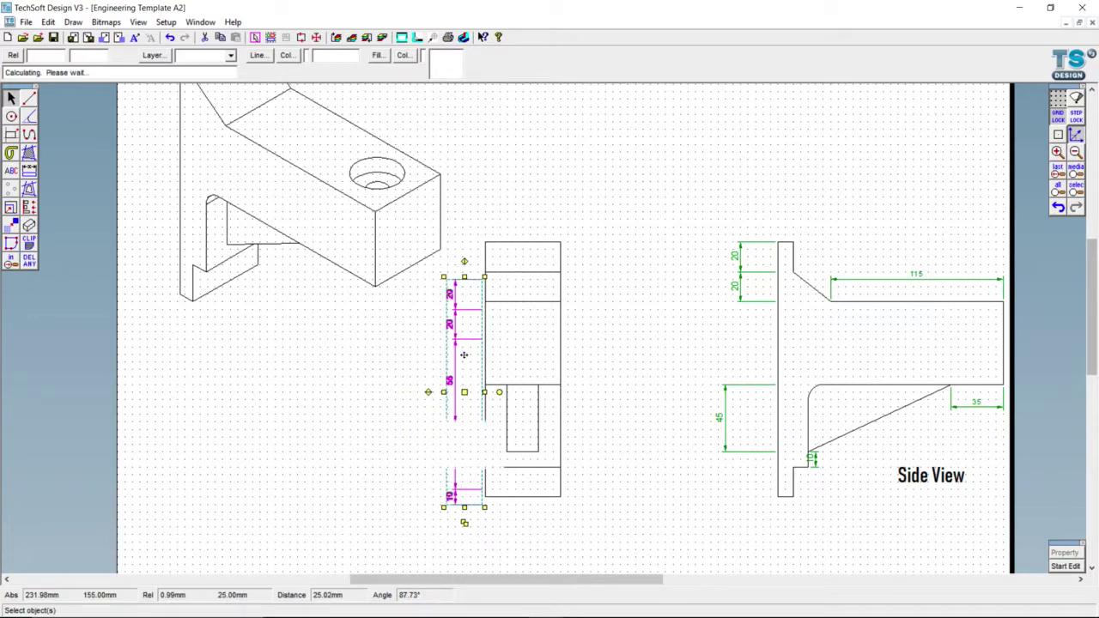
pyautogui.click(388, 414)
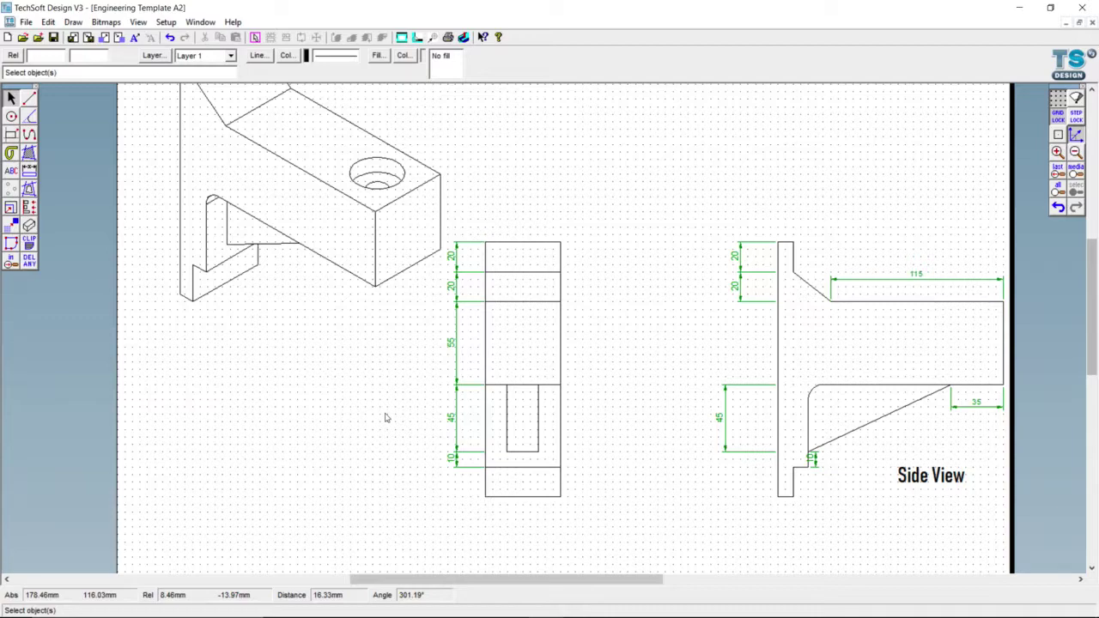
# Move the front view and its dimensions together 55 mm horizontally towards the side view
pyautogui.moveTo(599, 507); pyautogui.dragTo(464, 255)
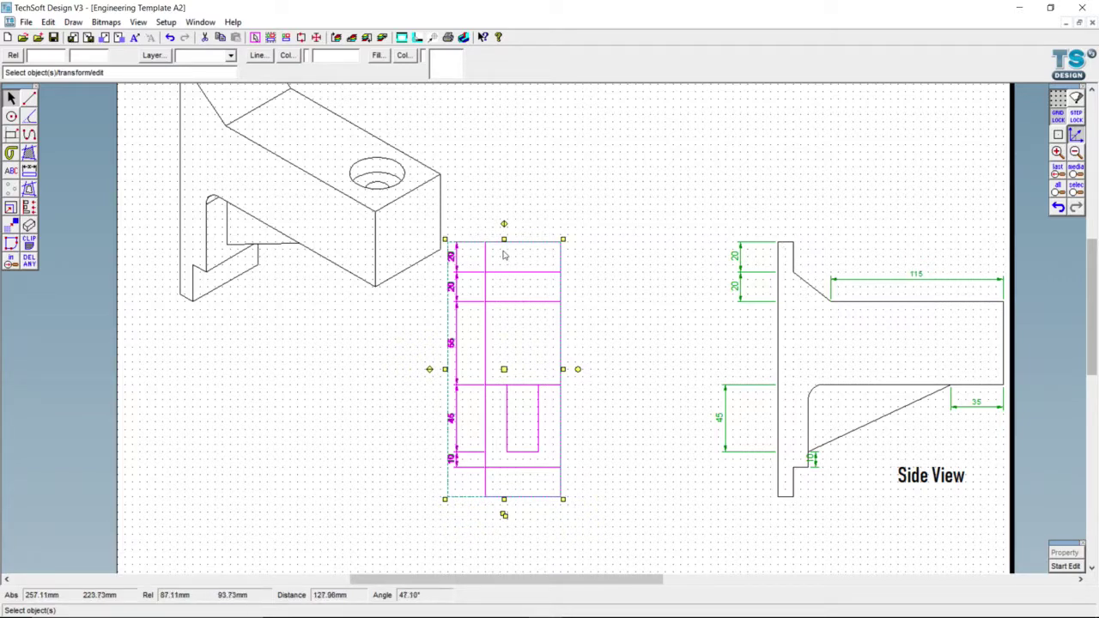
pyautogui.moveTo(502, 369); pyautogui.dragTo(586, 369)
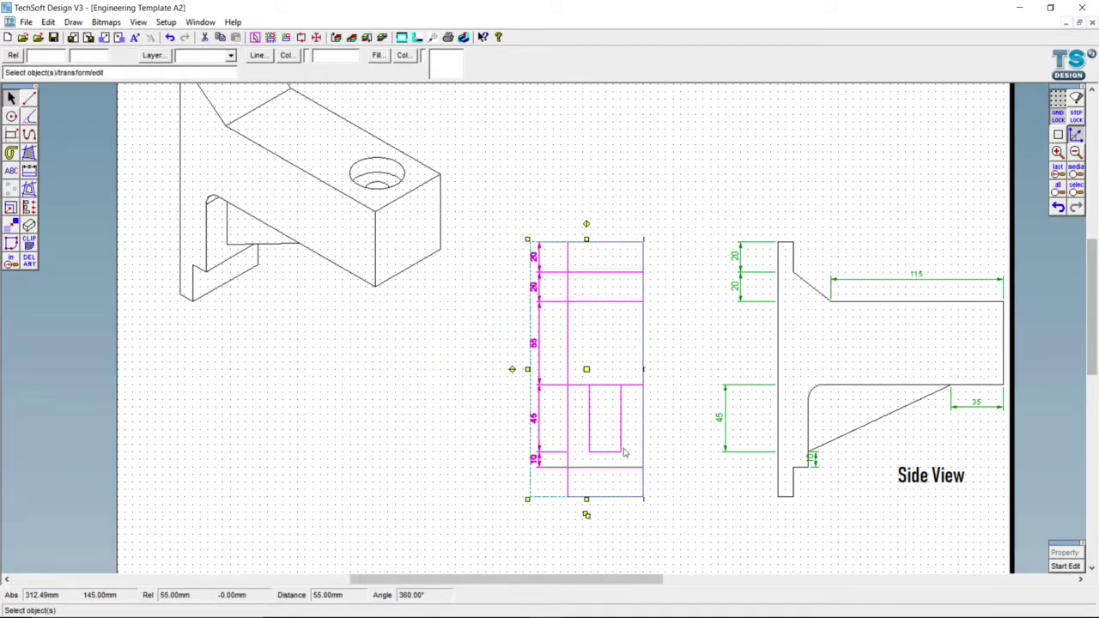
pyautogui.click(467, 441)
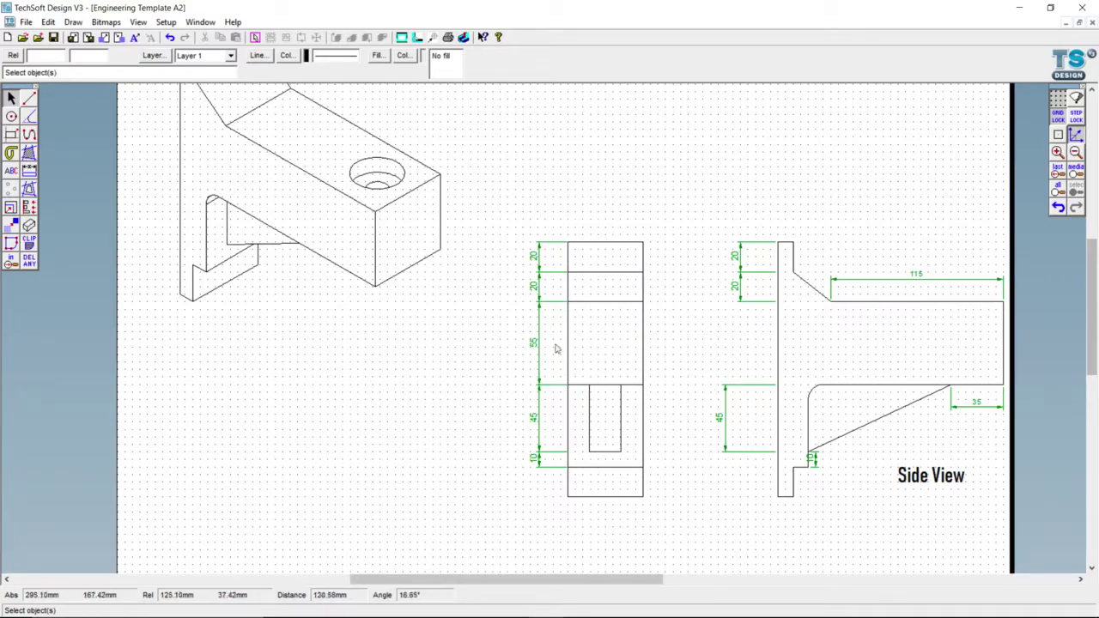
# Duplicate the "Side View" label and place the copy just beneath the front view
pyautogui.click(937, 484)
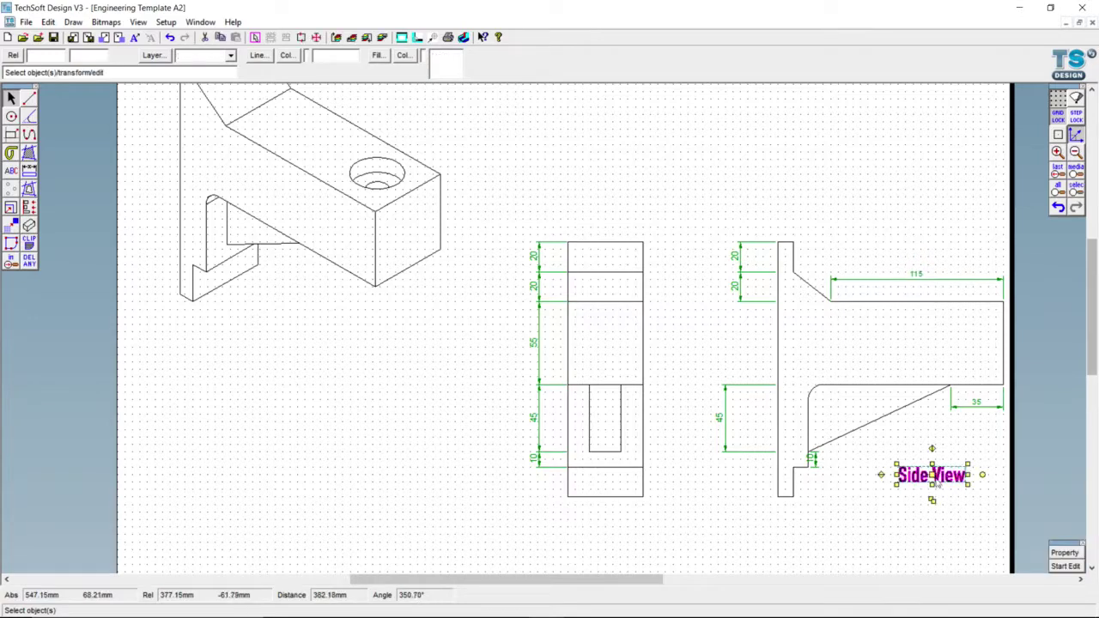
pyautogui.moveTo(933, 502); pyautogui.dragTo(946, 516)
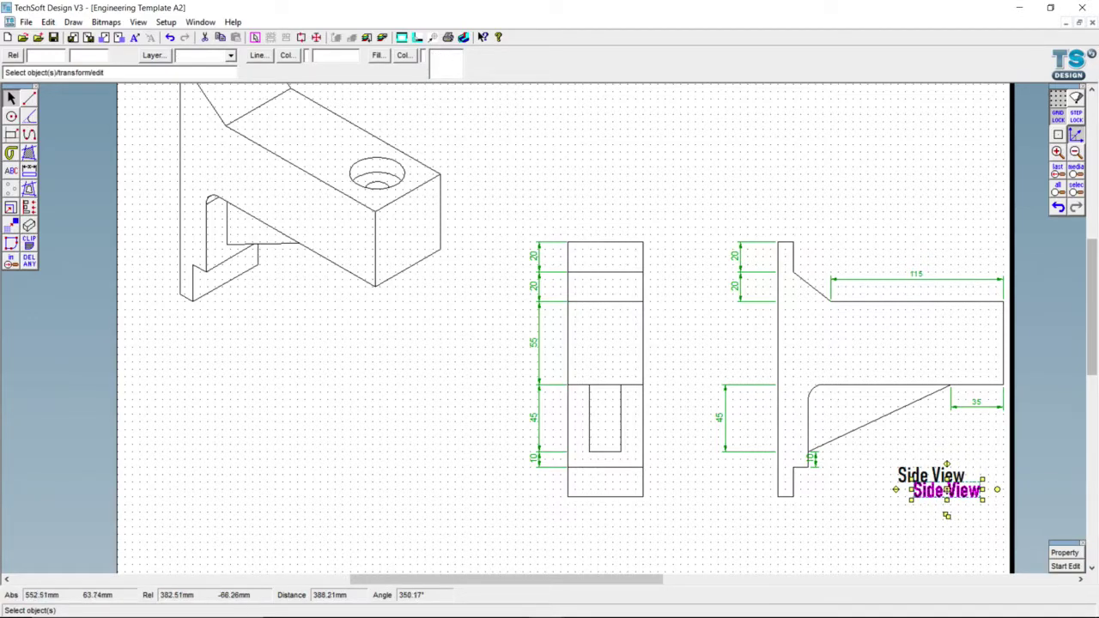
pyautogui.click(601, 523)
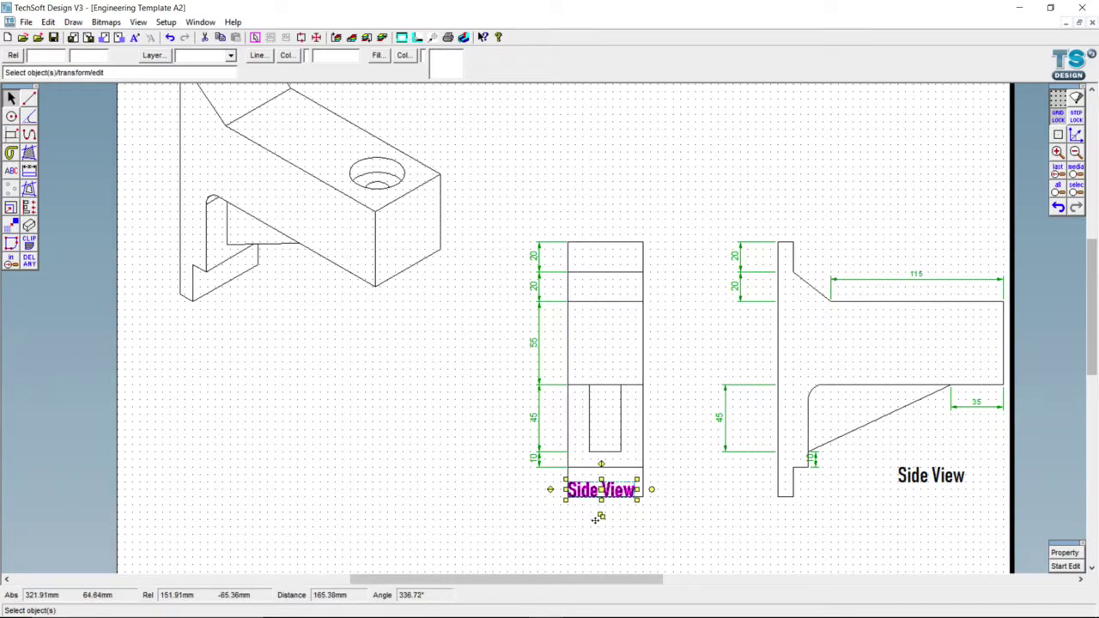
pyautogui.moveTo(601, 516); pyautogui.dragTo(601, 546)
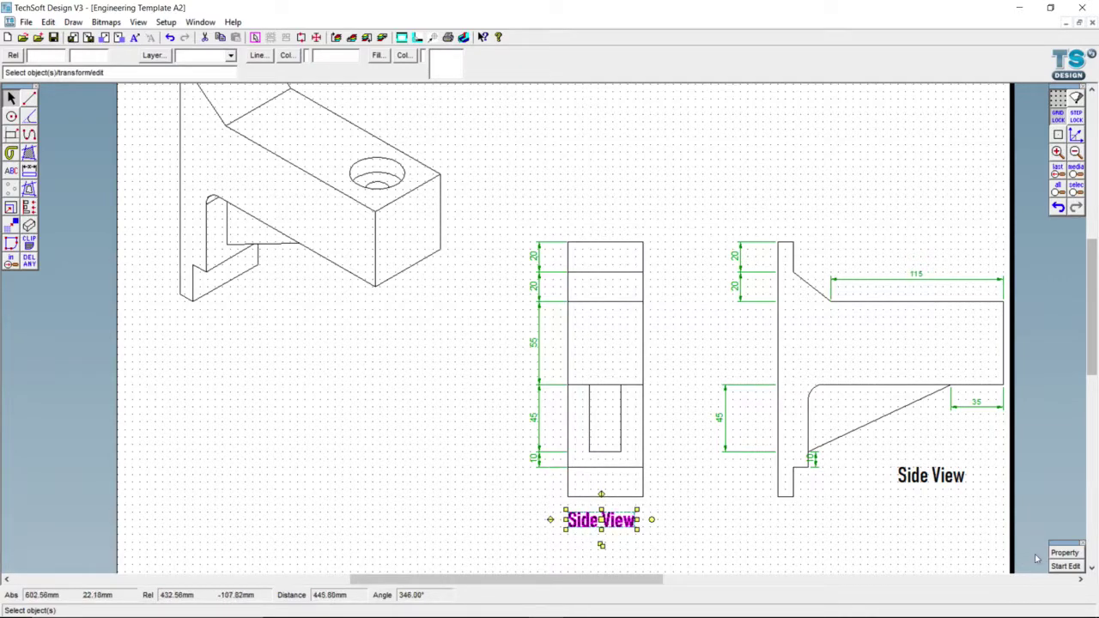
# Change the text of the copied label beneath the front view to "Front View"
pyautogui.click(1065, 554)
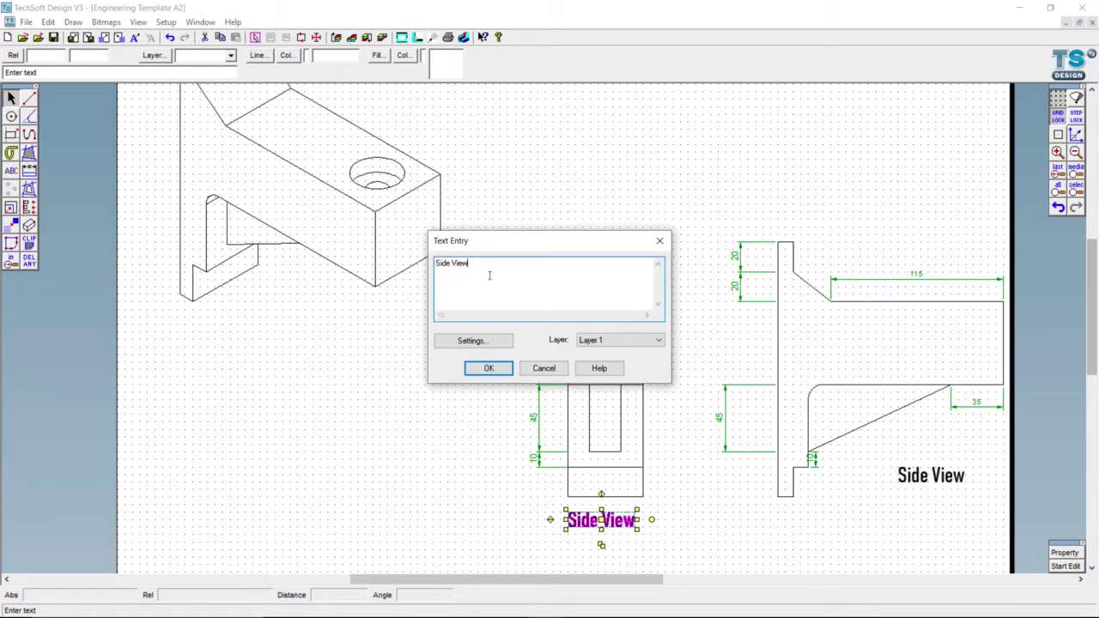
pyautogui.moveTo(451, 265); pyautogui.dragTo(378, 266)
pyautogui.write('Front')
pyautogui.click(487, 368)
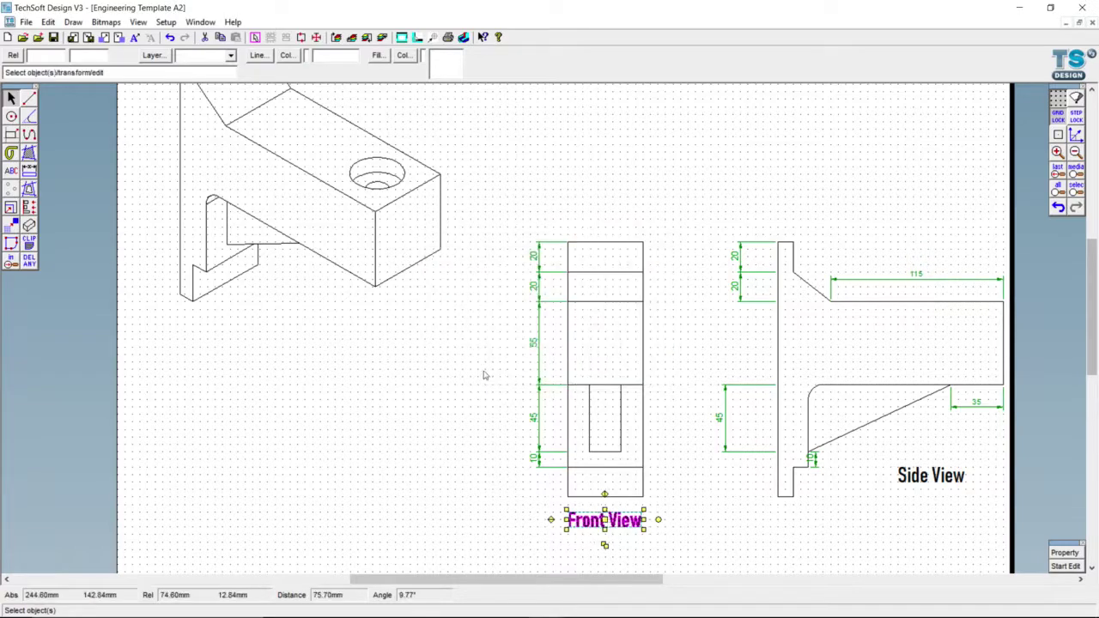